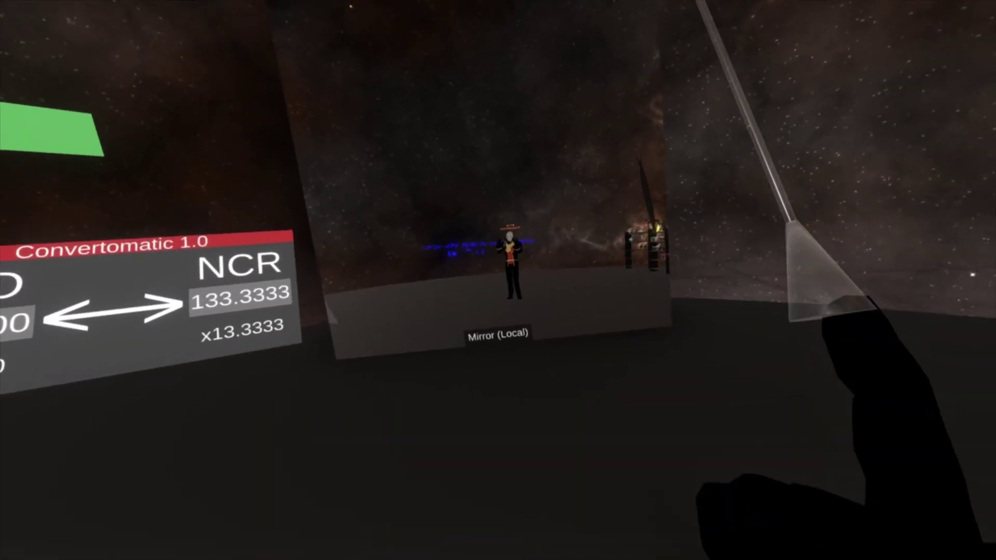
Step: Begin setting up a new world and choose GridSpace as its template
key(Escape)
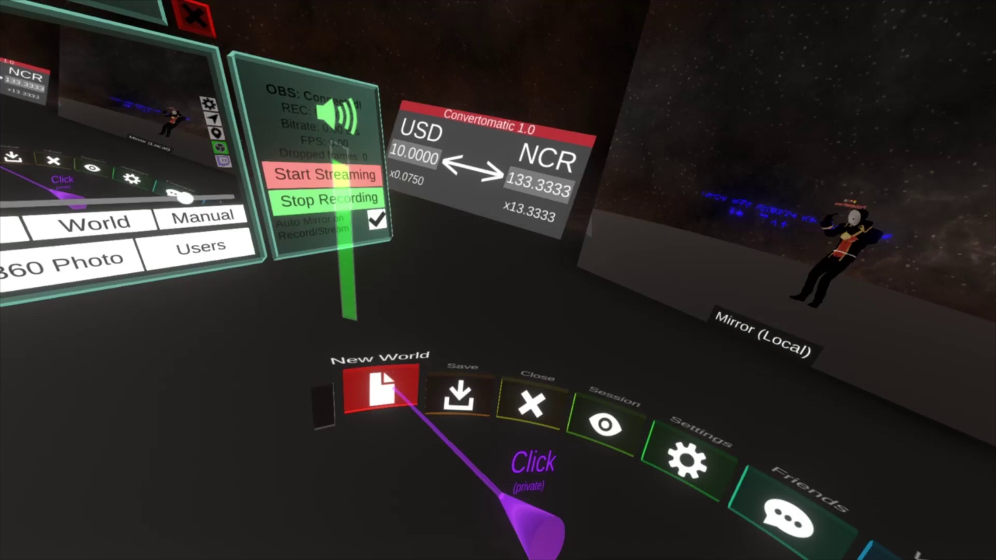
click(393, 386)
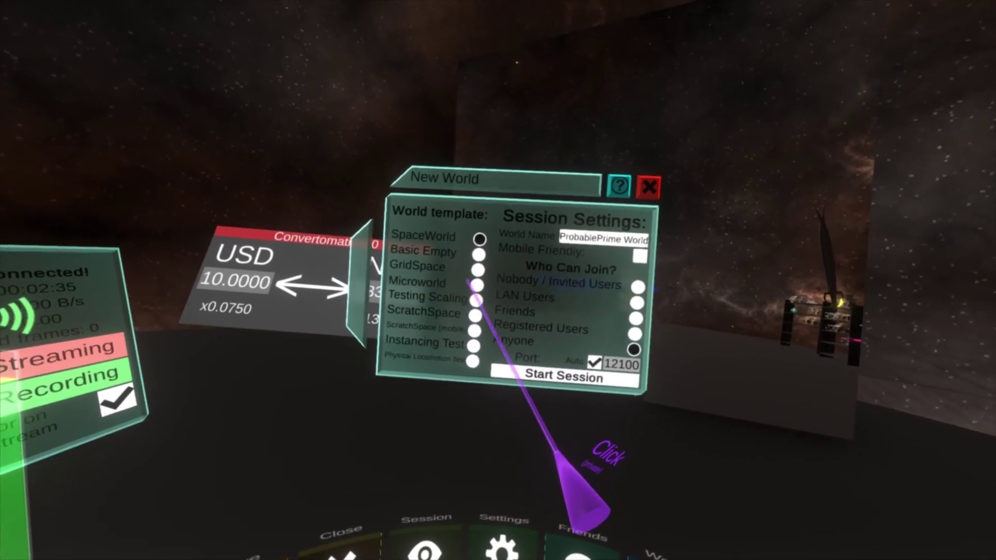
click(506, 262)
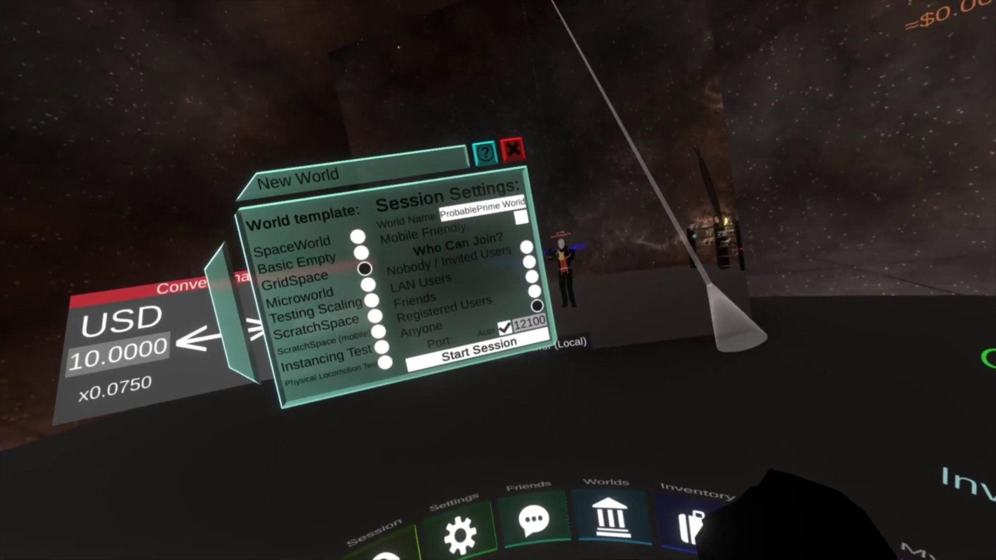
Step: Replace the new world's name with "Tutorial World"
click(532, 207)
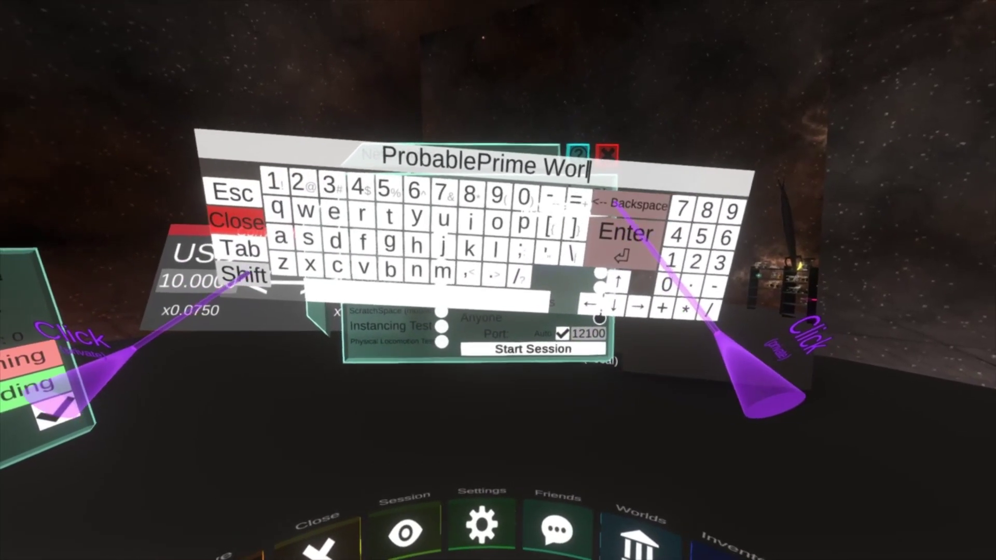
click(616, 203)
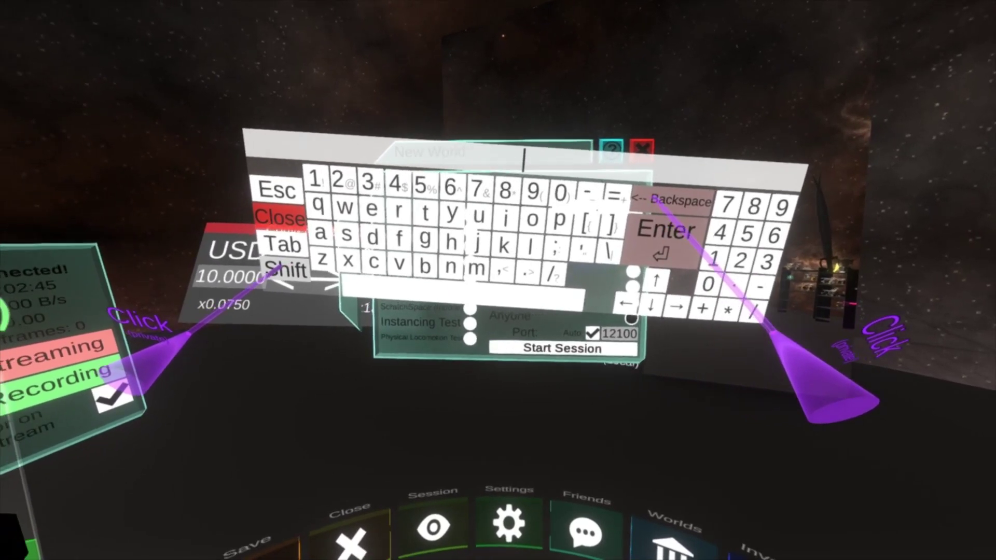
click(301, 269)
click(446, 224)
text(utorial Wor)
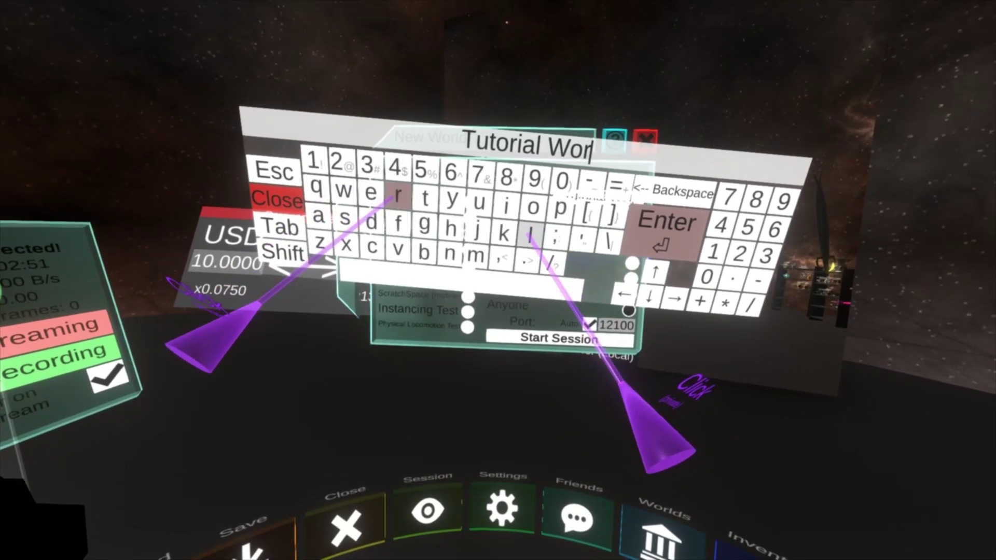
text(ld)
click(666, 221)
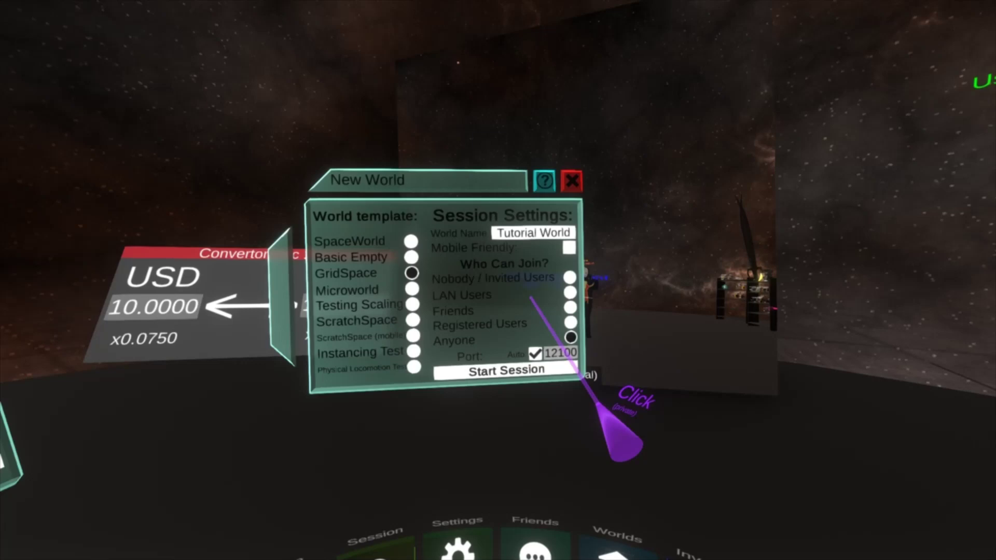
Step: Limit who can join to Nobody / Invited Users and start the session
click(555, 258)
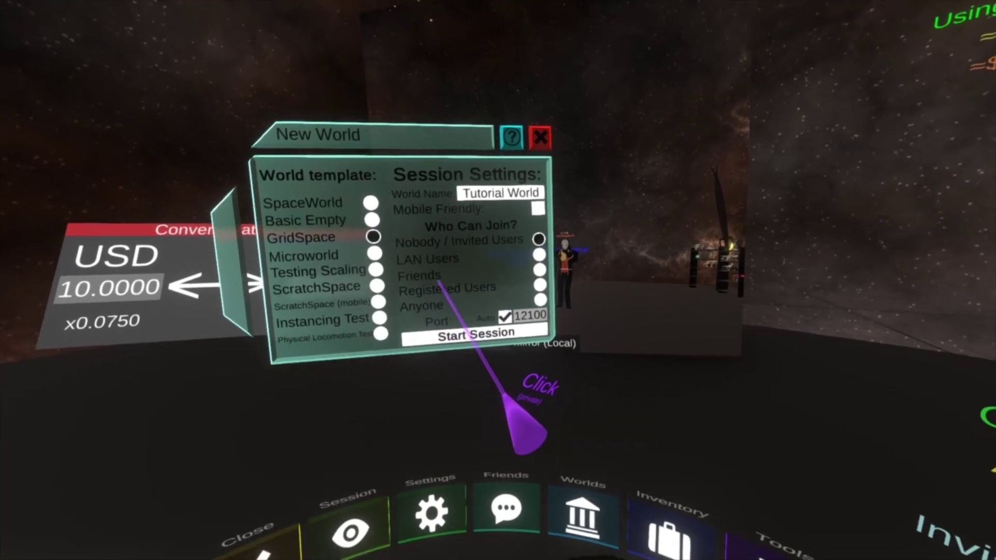
click(497, 308)
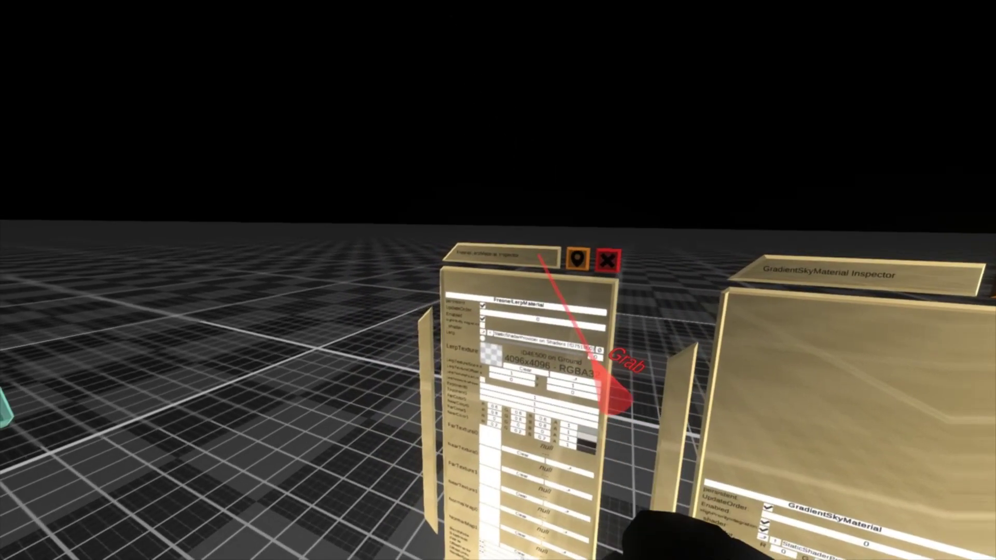
Step: Change the grid floor's colour to red in its FresnelLerpMaterial inspector
drag(540, 255, 475, 57)
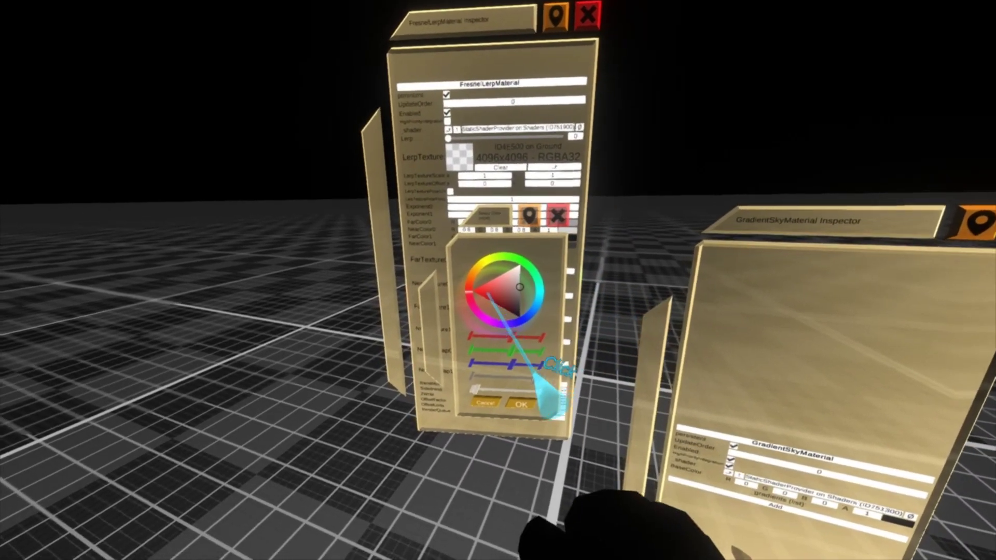
click(464, 302)
click(544, 225)
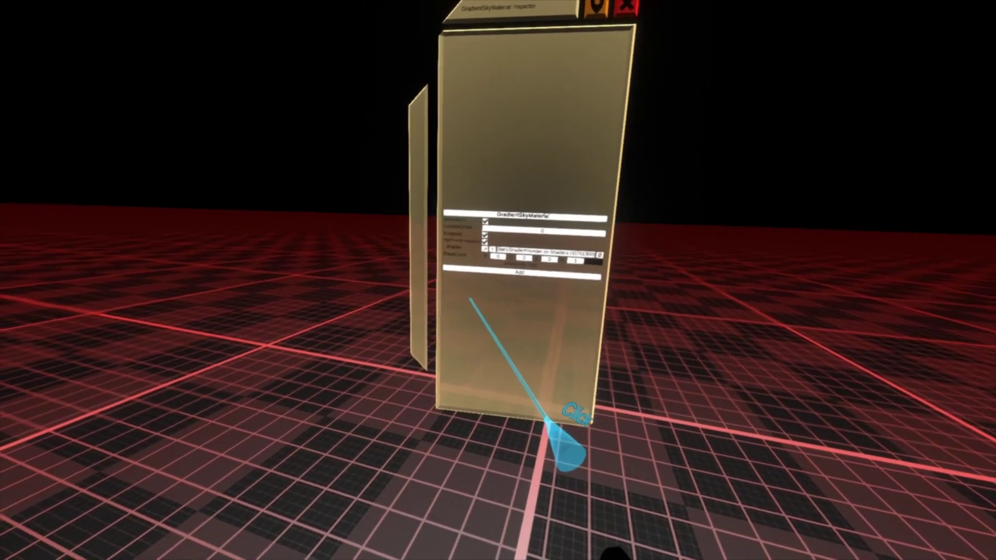
Step: Add a gradient to the GradientSkyMaterial and set its Y direction to 1
click(525, 273)
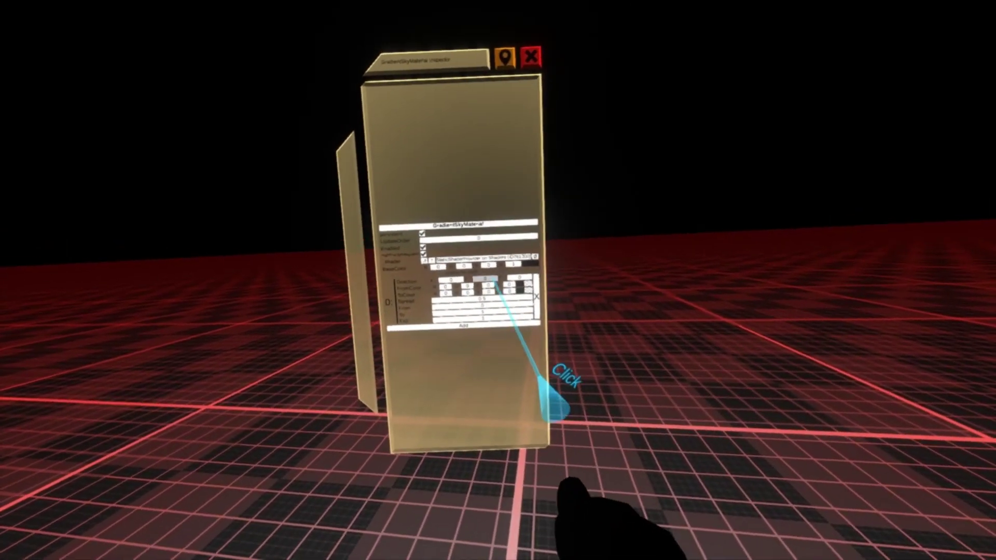
click(485, 279)
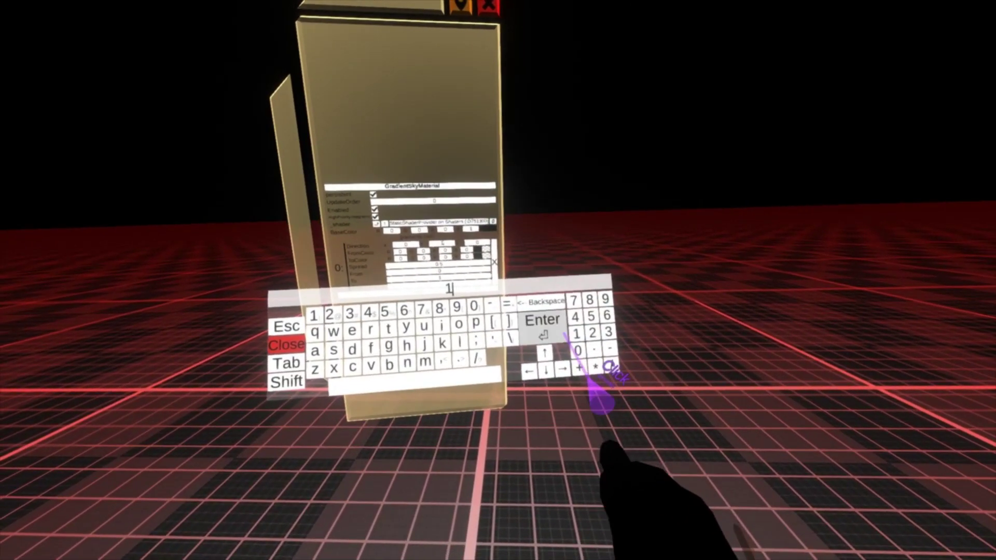
click(565, 336)
Step: Set the sky gradient's colour to a mid grey with raised opacity and leave its other colour black
click(477, 255)
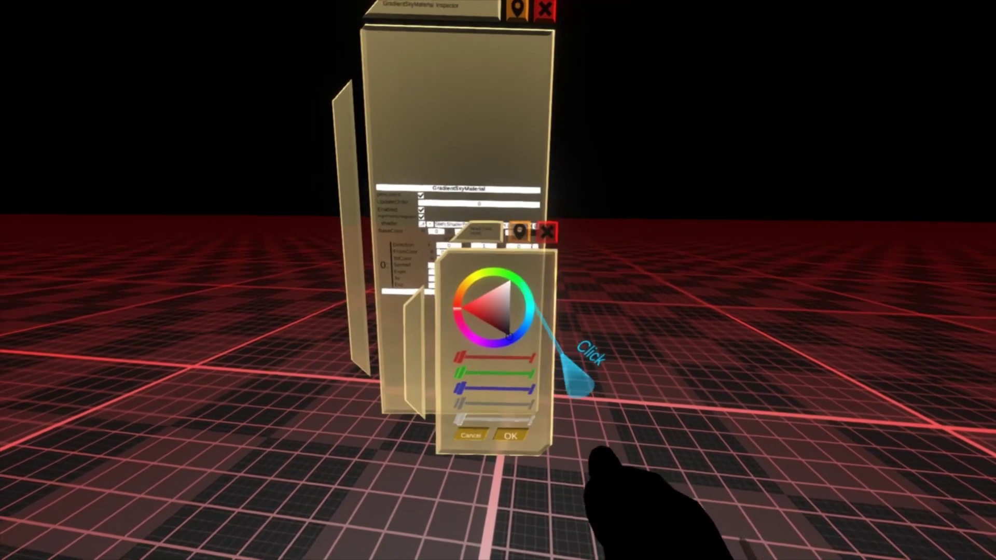
click(512, 421)
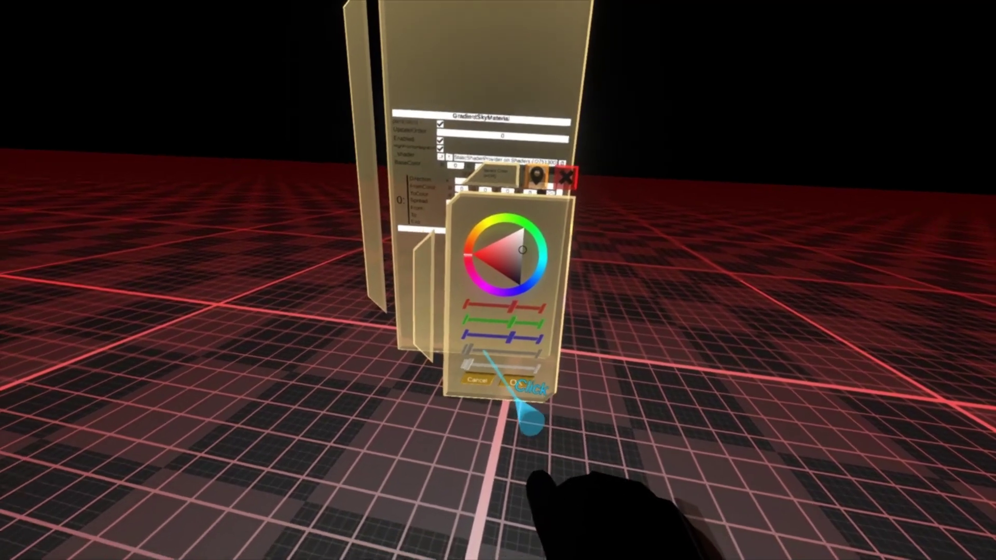
drag(453, 384, 521, 385)
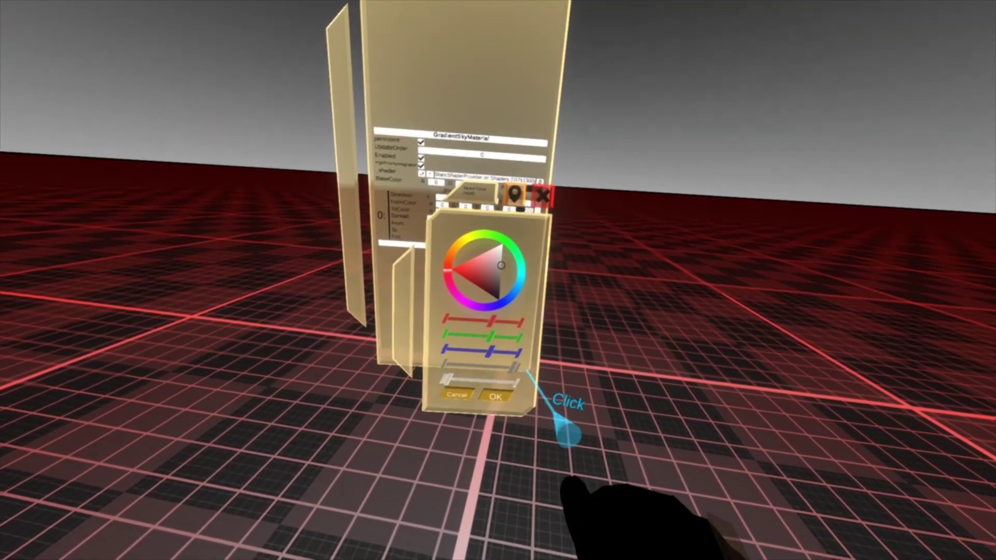
click(501, 416)
click(519, 227)
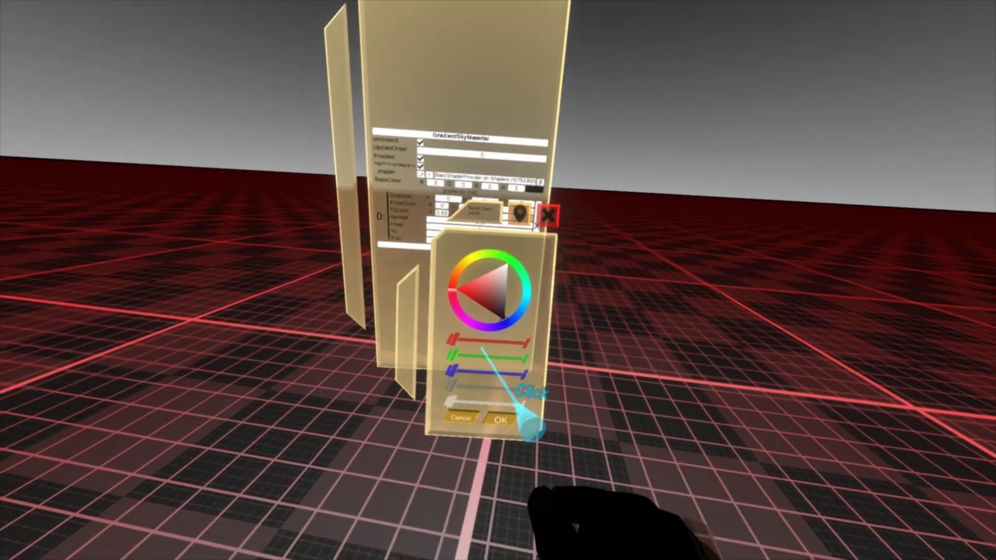
click(502, 406)
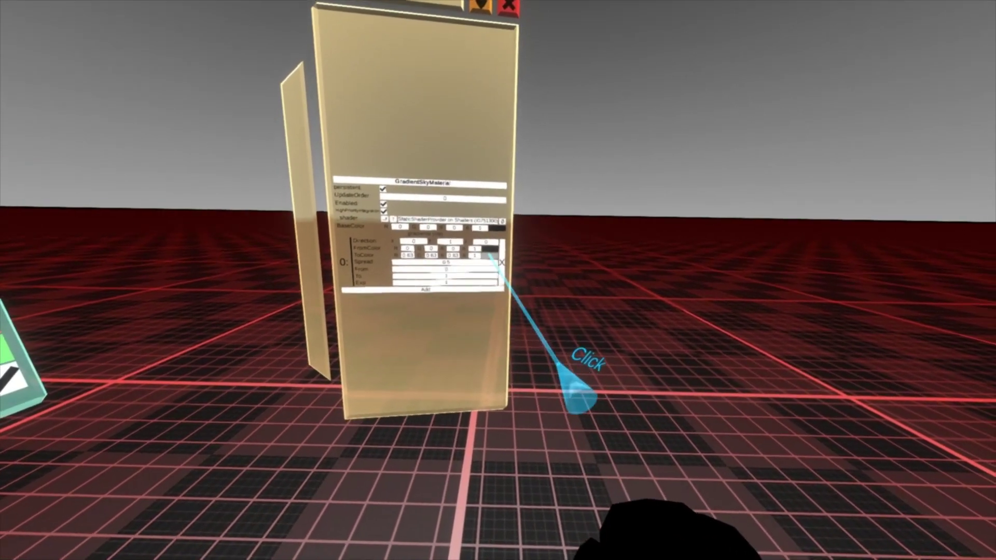
Step: Change the sky gradient's grey colour to yellow
click(493, 258)
click(459, 268)
drag(464, 280, 474, 286)
click(481, 419)
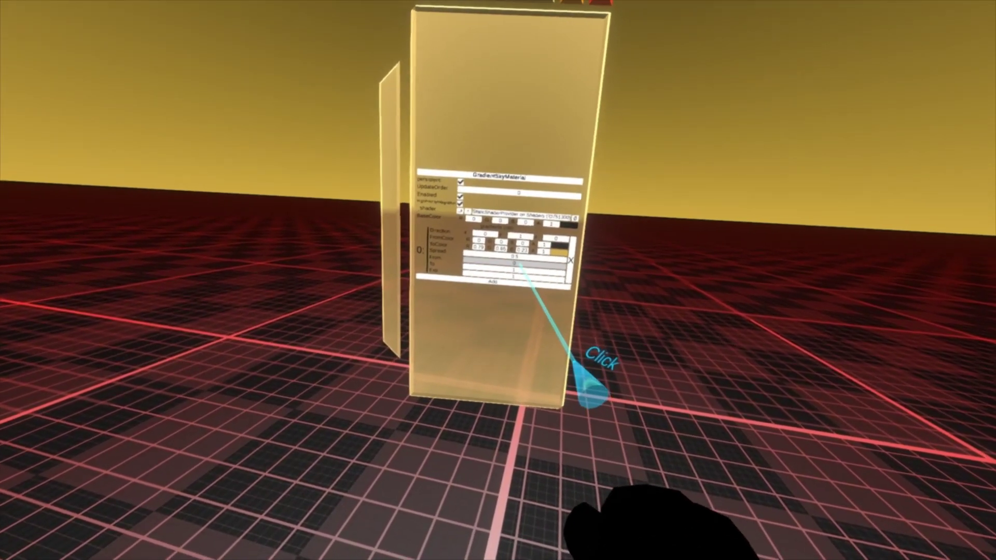
Step: Adjust the sky gradient's range, trying 0.2 and 1 before entering 0.5
click(493, 269)
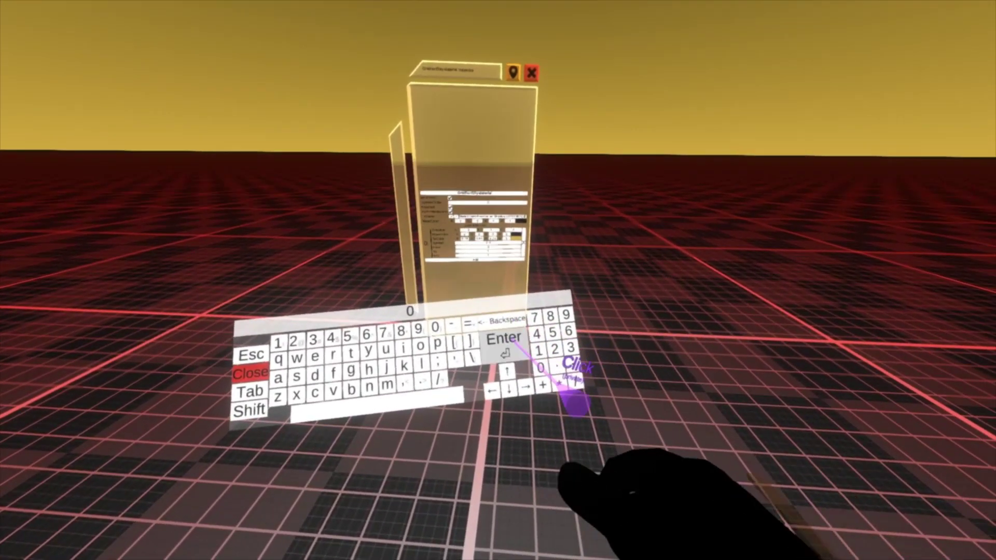
click(577, 368)
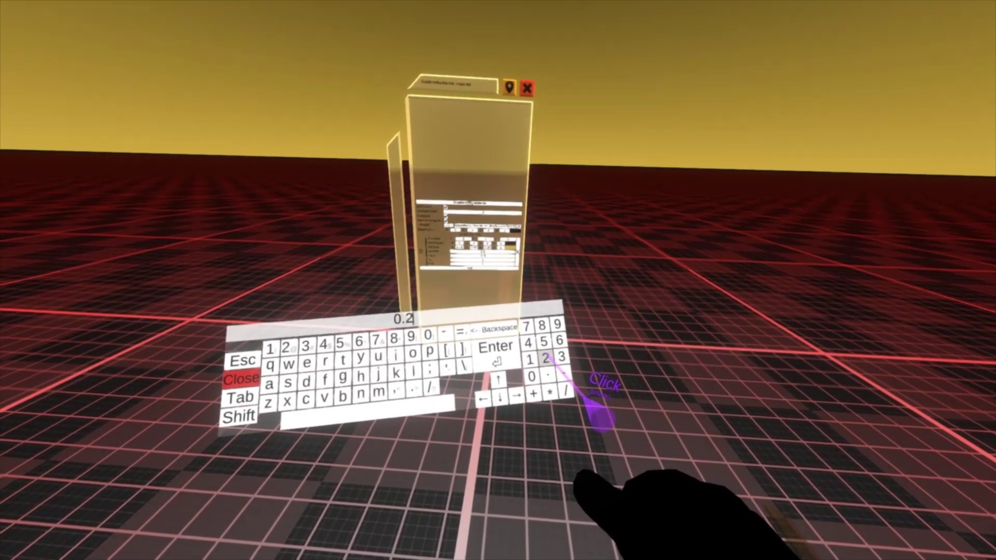
click(493, 328)
click(494, 329)
click(493, 329)
click(530, 359)
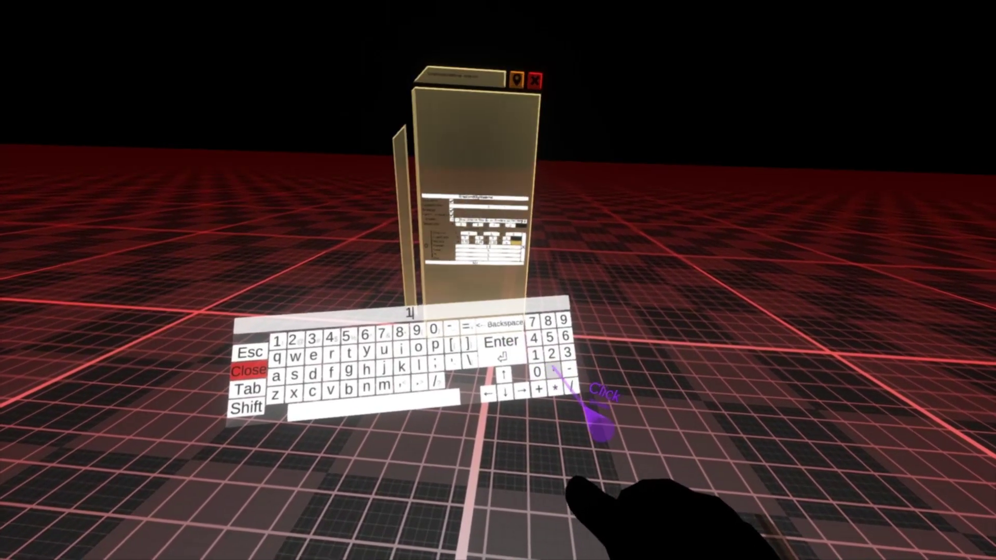
click(499, 325)
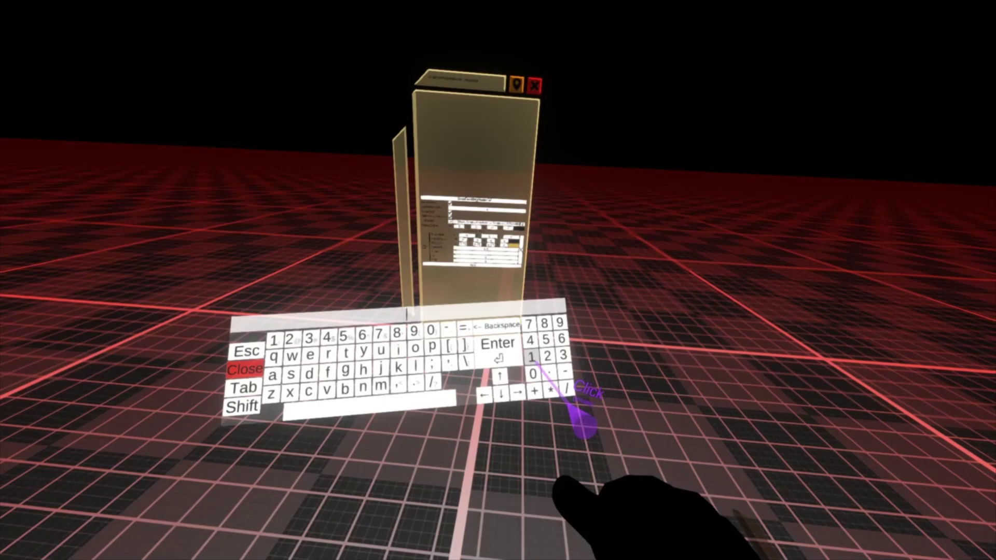
click(531, 374)
click(546, 375)
click(541, 343)
click(495, 378)
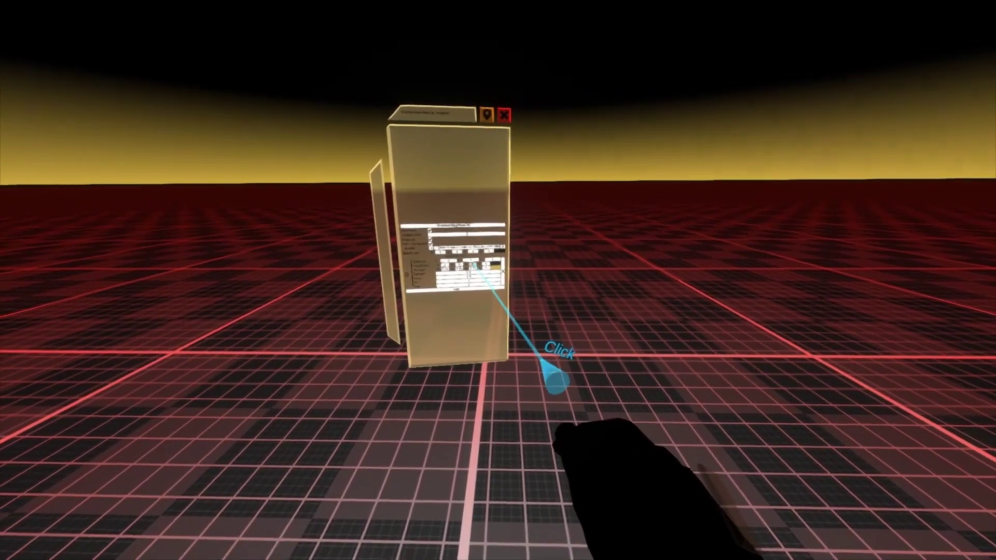
Step: Reverse the sky gradient's Y direction with a negative value and remove the gradient from the material
click(474, 263)
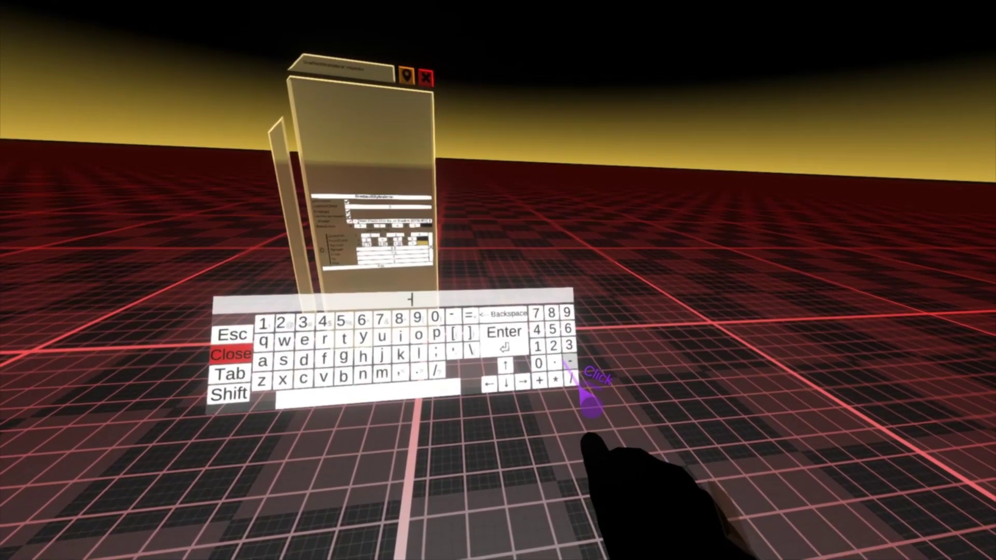
click(584, 374)
click(553, 358)
click(521, 352)
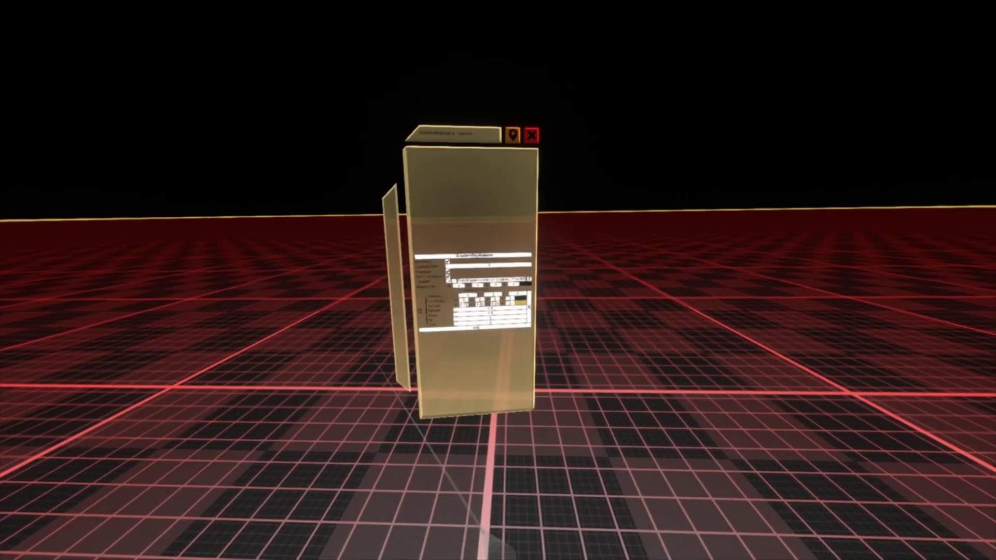
click(534, 303)
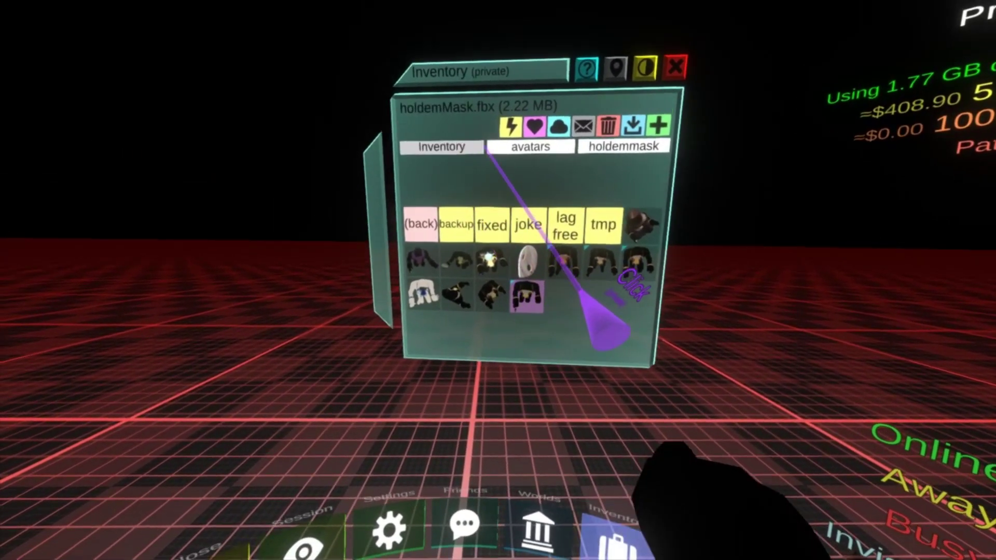
Step: Open the skyboxes folder of Neos Essentials in the inventory and spawn the blue cloudy sky orb
click(459, 155)
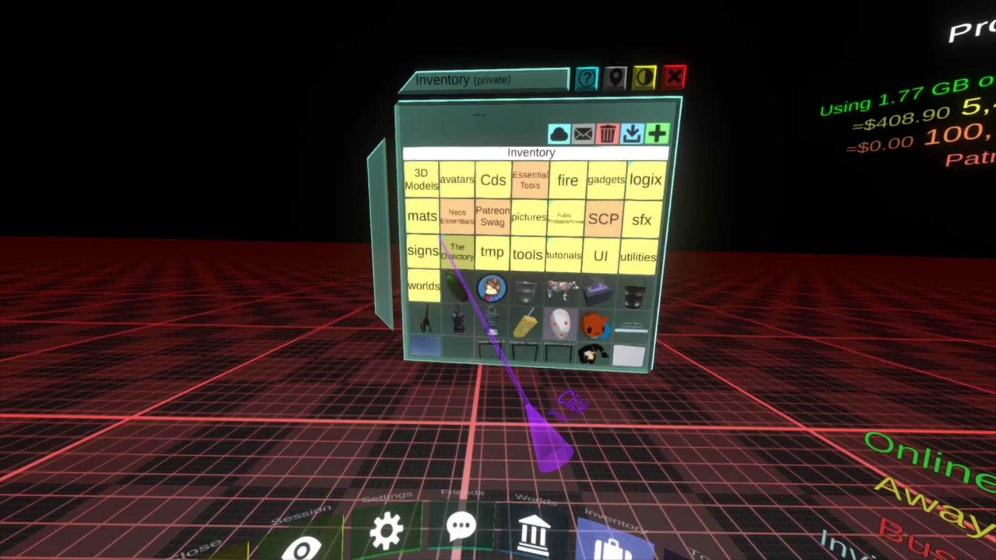
click(438, 211)
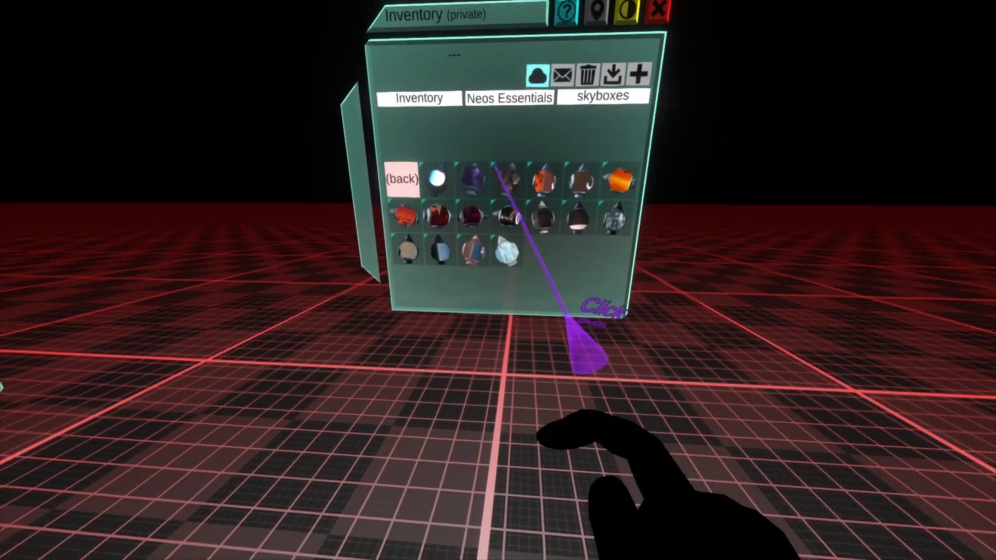
double_click(487, 279)
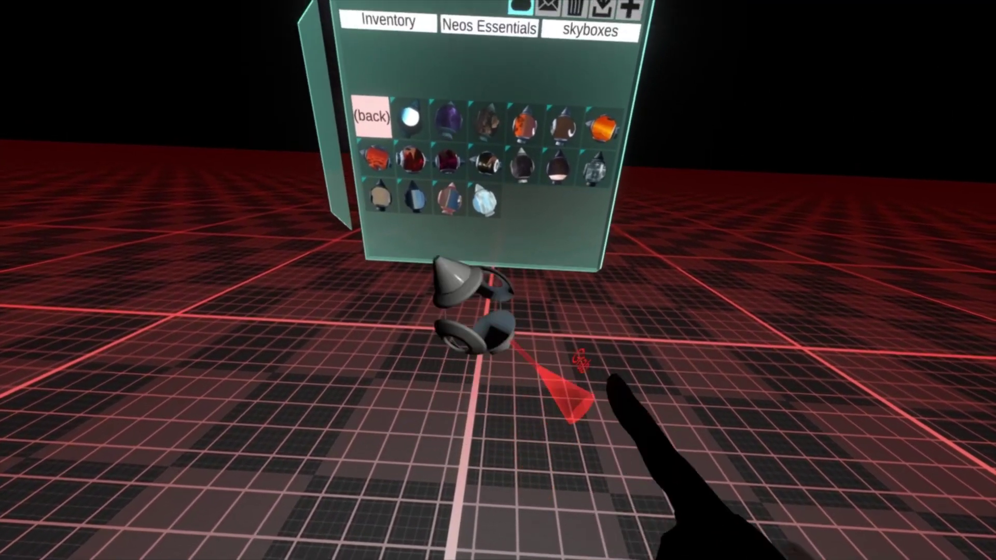
Step: Apply the cloudy skybox orb to the world's sky and delete the leftover orb
drag(498, 332, 566, 265)
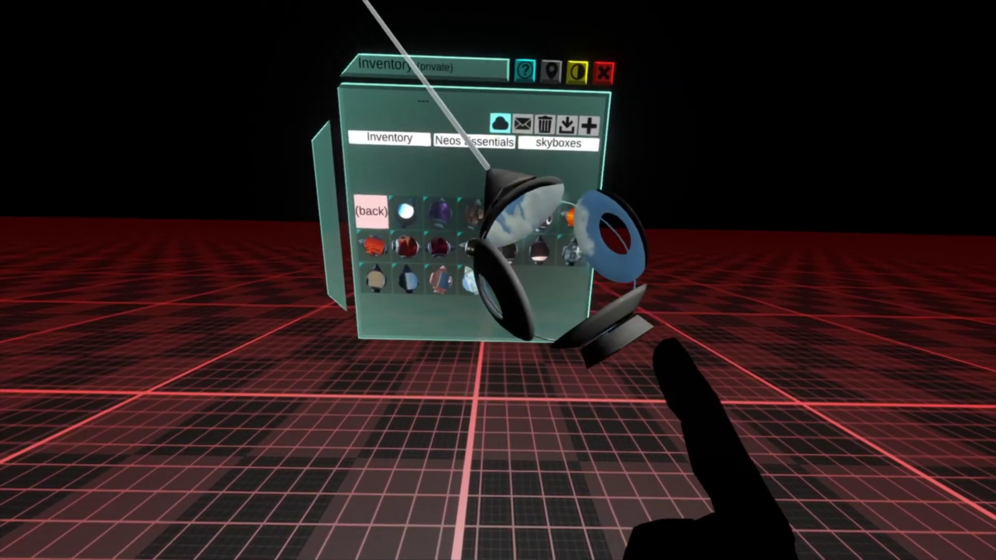
drag(456, 213, 327, 127)
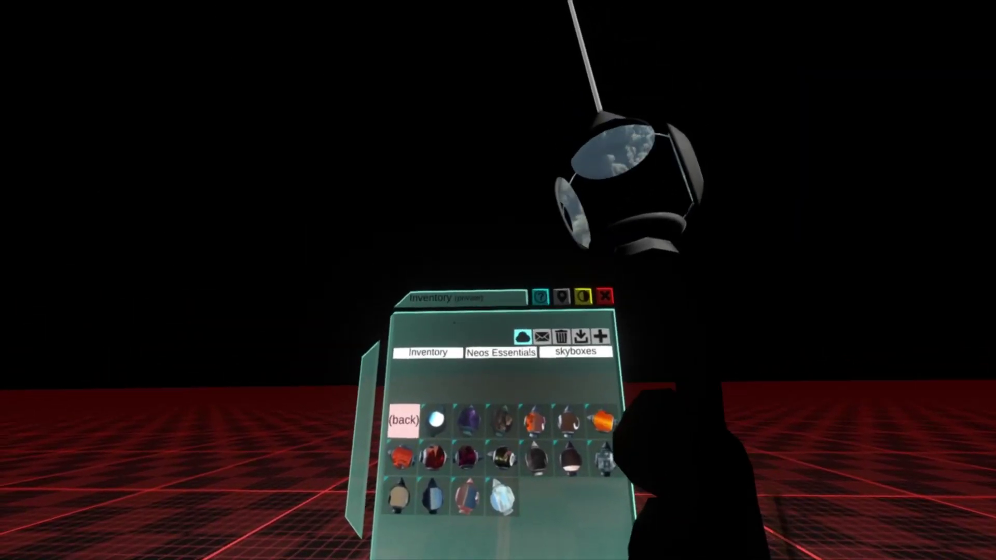
click(628, 171)
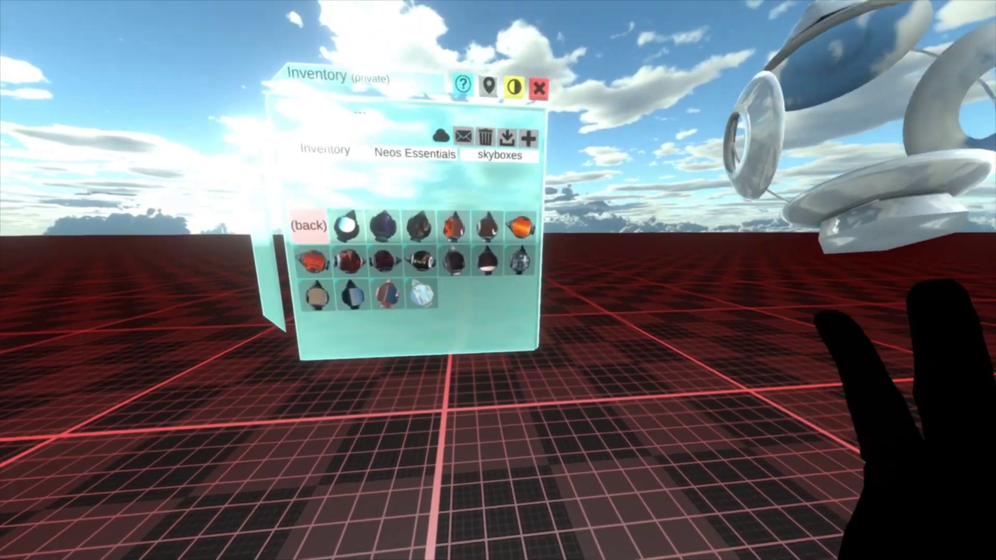
key(t)
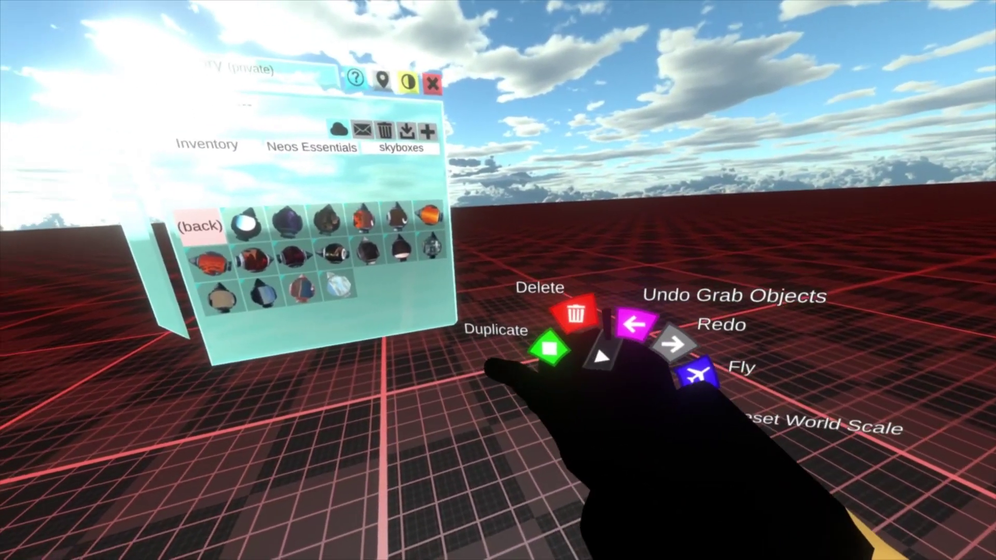
click(575, 314)
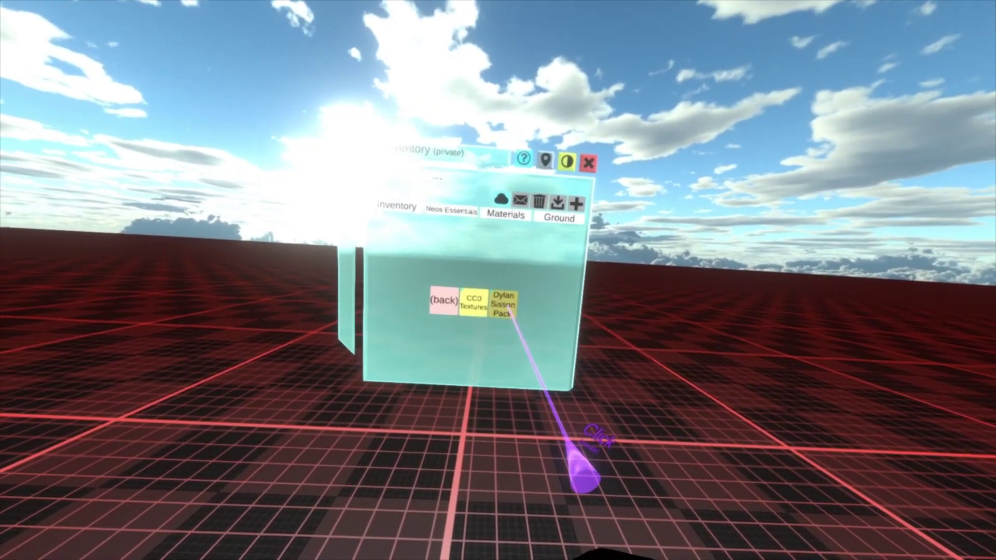
Step: Open the Dylan Sisson Pack in the ground materials folder and spawn the mottled dark green ground material orb
click(522, 271)
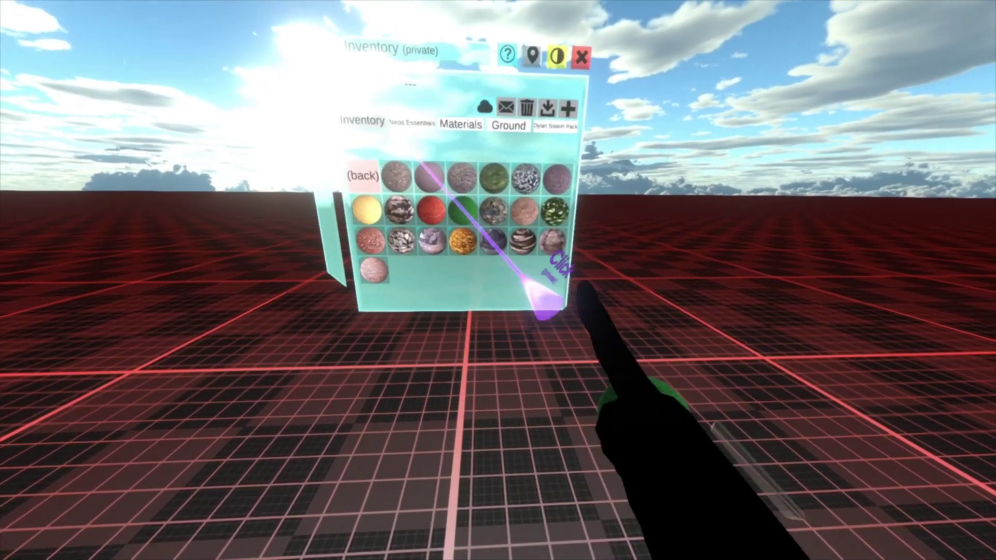
right_click(420, 161)
click(545, 411)
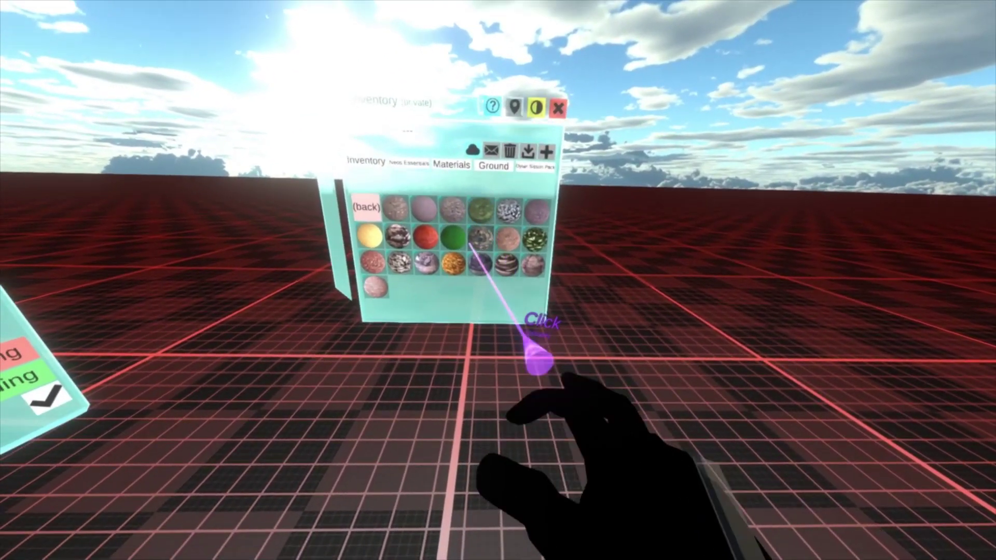
click(470, 242)
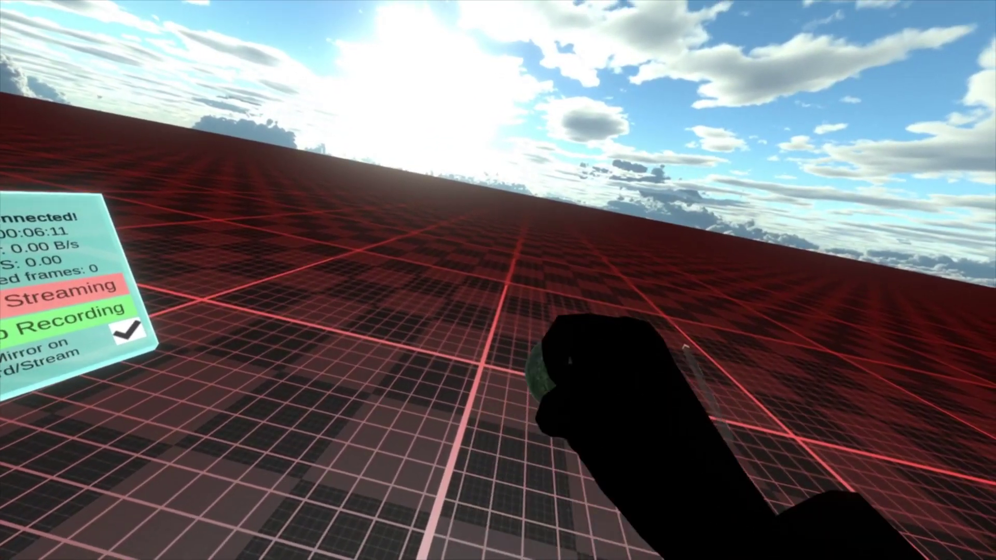
Step: Spawn a material tool from Essential Tools, load it with the dark green orb and apply the material to the floor
key(t)
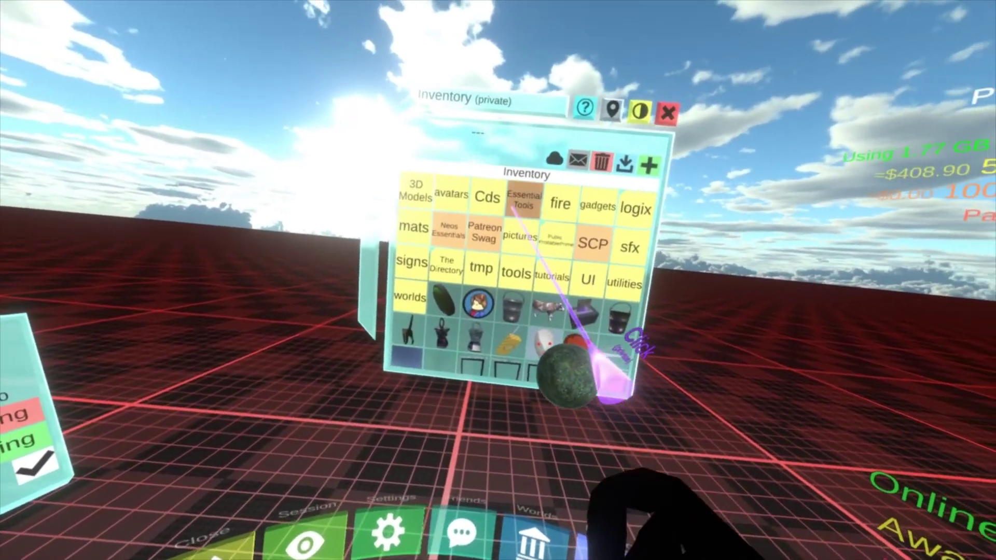
click(513, 206)
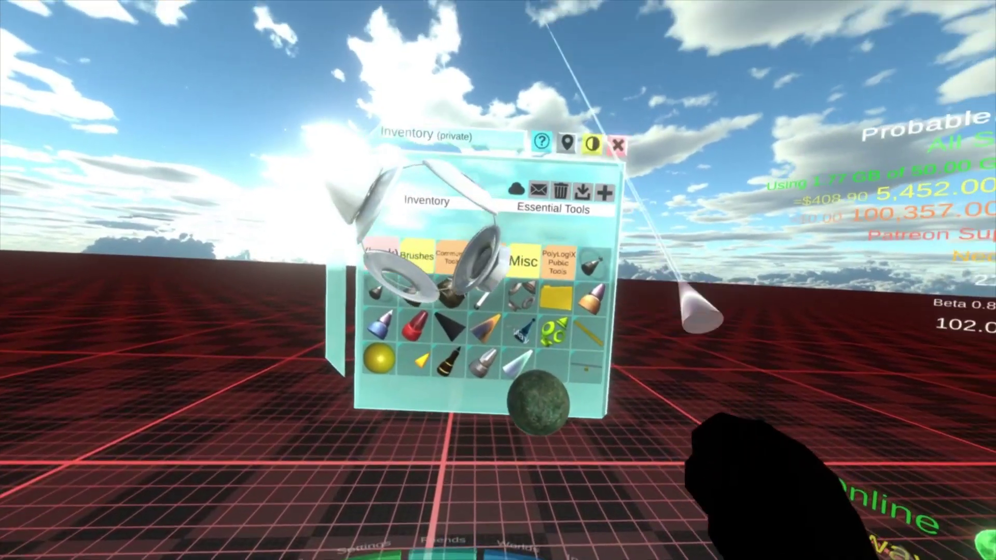
click(618, 145)
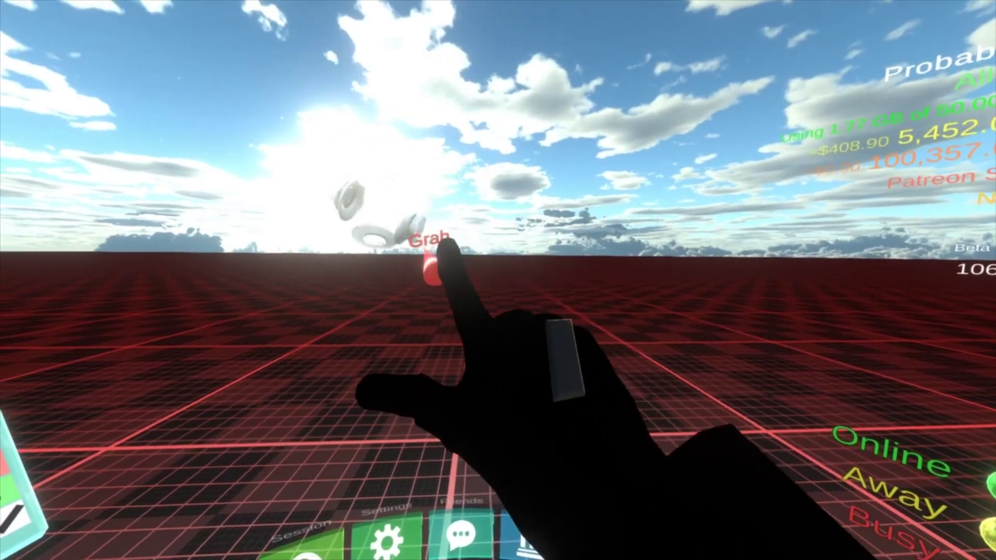
drag(434, 267, 726, 270)
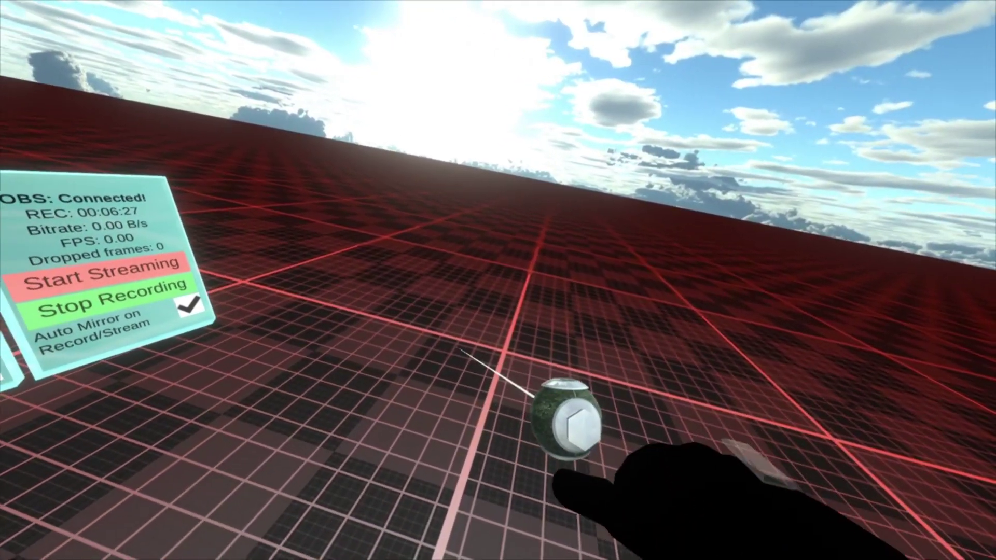
click(460, 349)
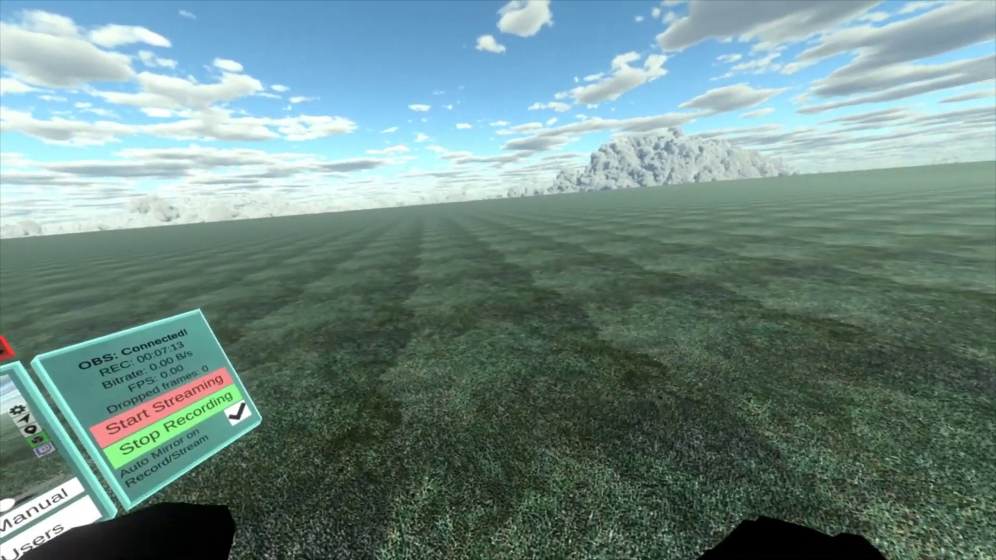
Step: Spawn a fresh material tool from the Essential Tools folder and close the dashboard
click(552, 404)
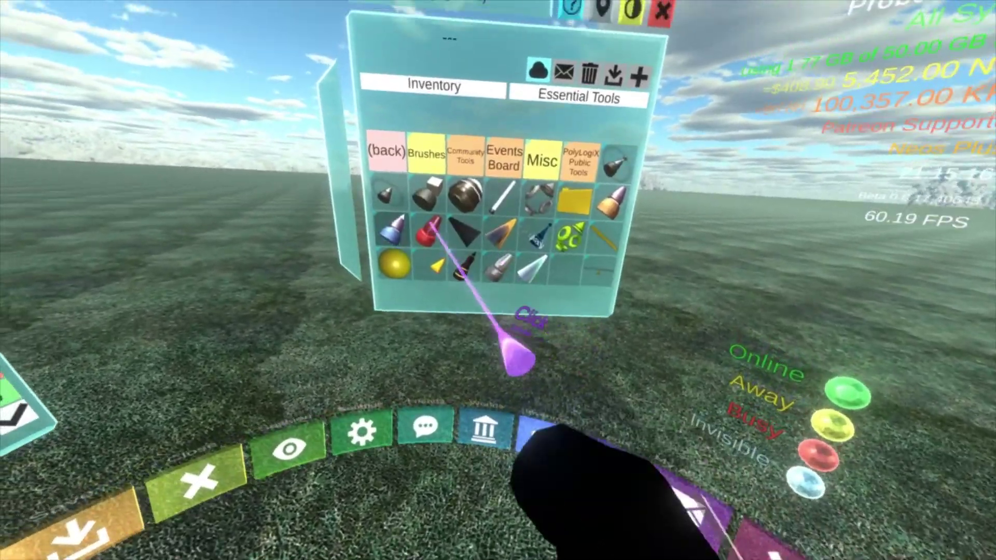
double_click(574, 289)
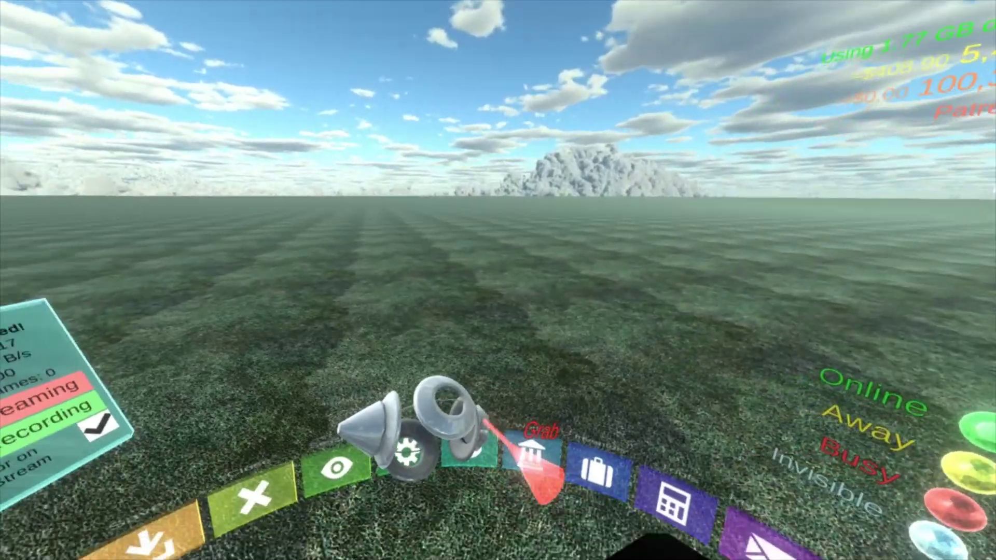
key(Escape)
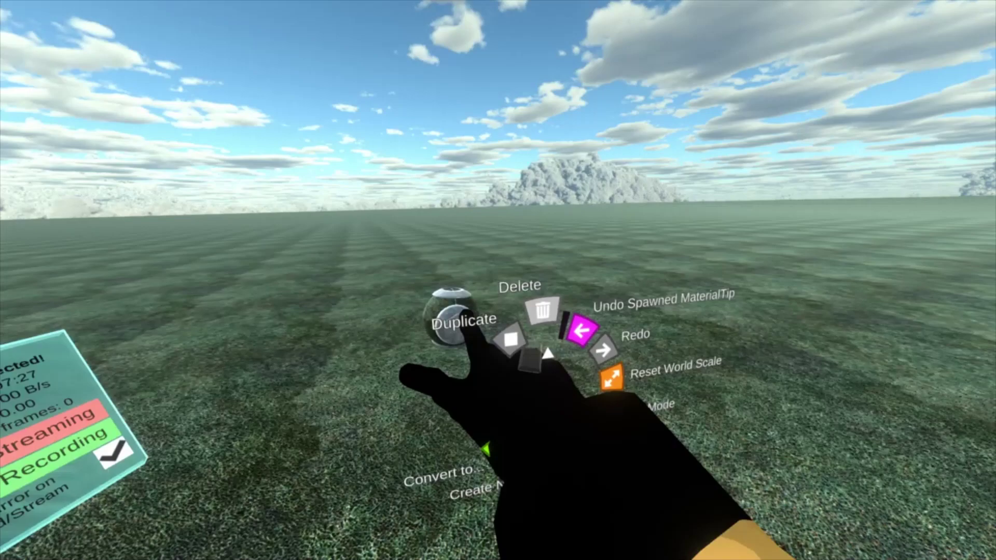
Step: Open the floor material's PBS_Specular inspector, adjust its texture scale and close the inspector
click(517, 322)
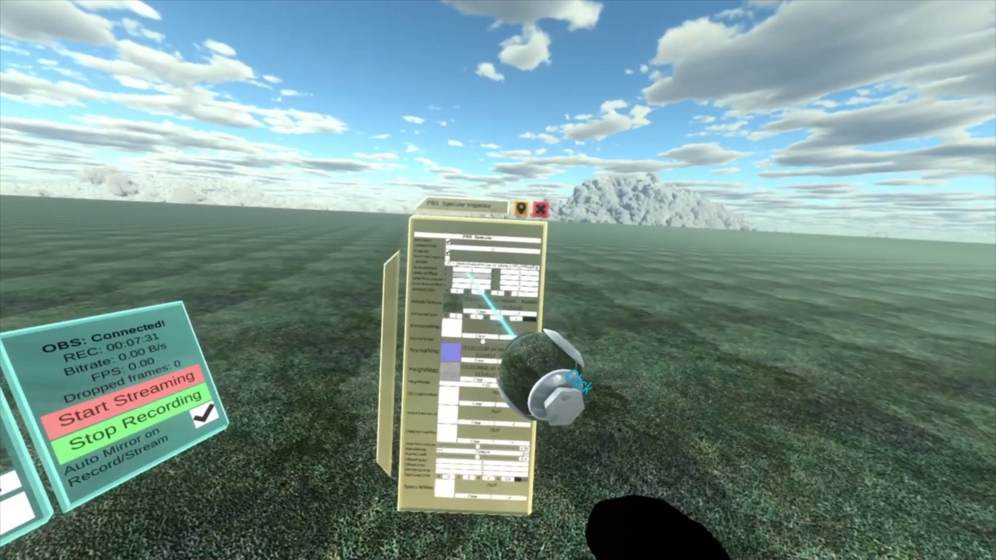
click(484, 280)
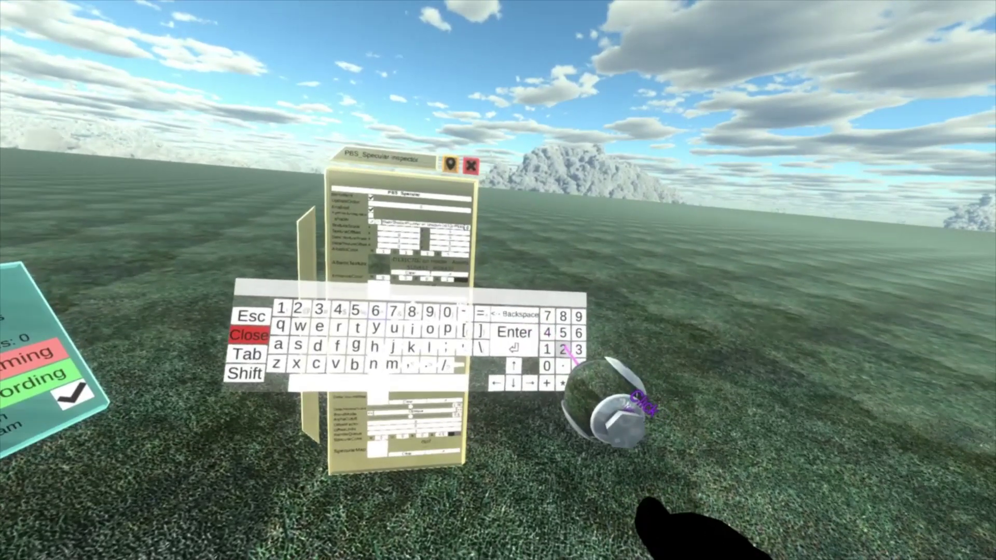
click(527, 354)
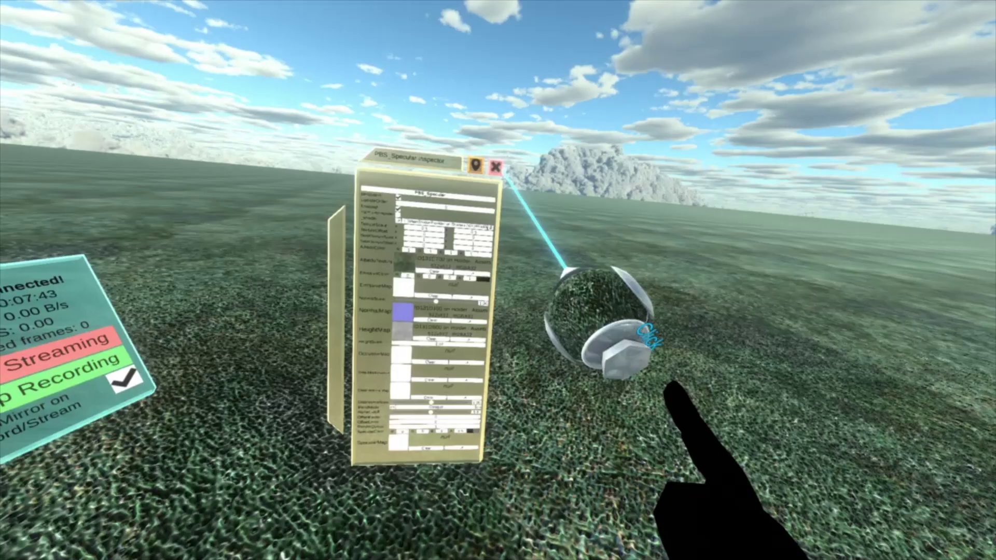
click(496, 166)
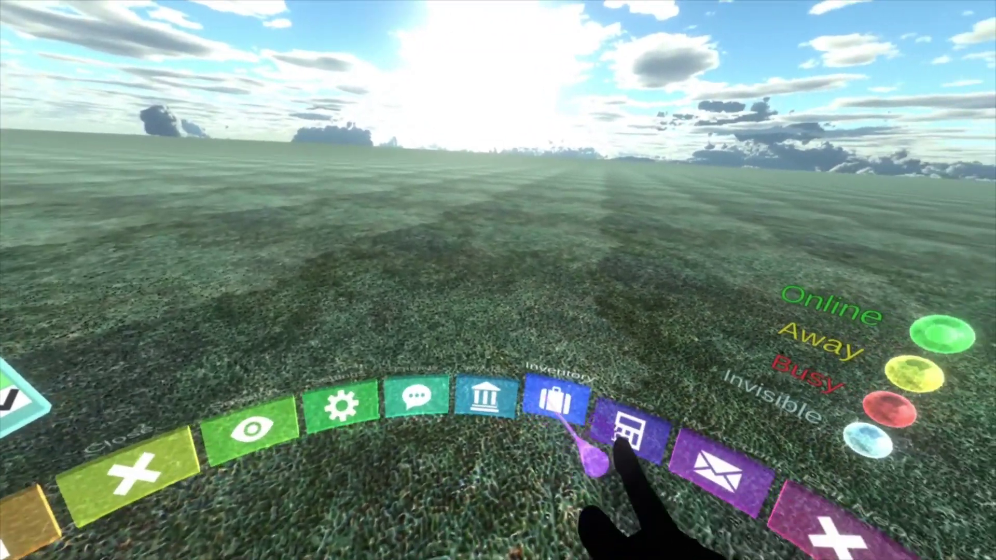
Step: Return to the Dylan Sisson Pack ground materials and spawn the bright green grass material orb
click(556, 404)
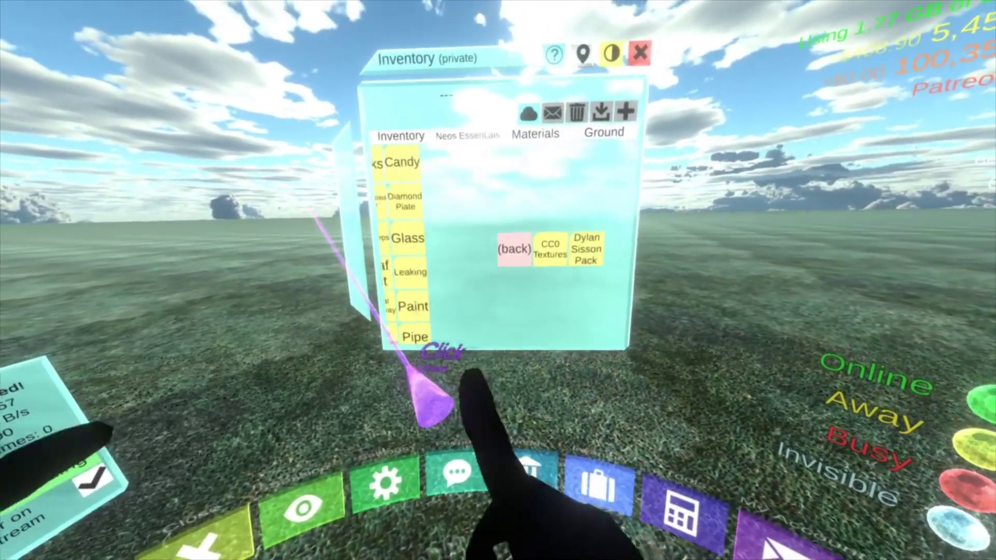
click(586, 249)
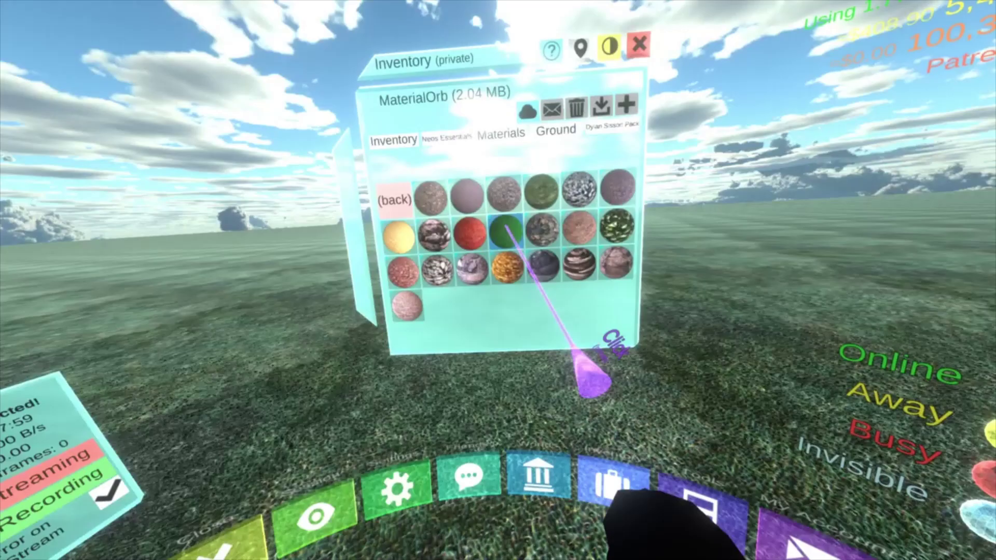
double_click(506, 227)
click(587, 95)
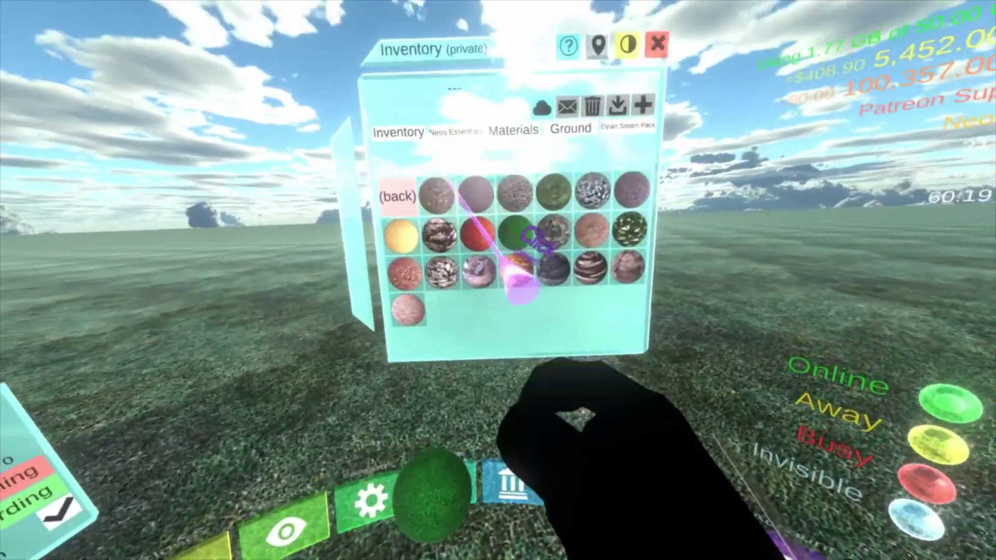
Step: Open Essential Tools from the inventory root, spawn a material tool beside the grass orb and close the inventory
click(399, 132)
click(525, 195)
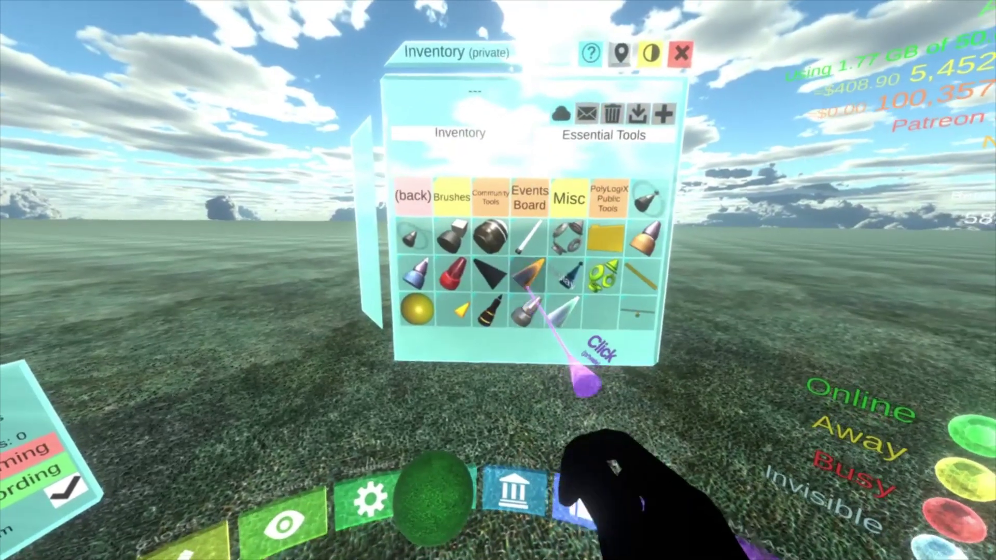
double_click(558, 238)
click(629, 85)
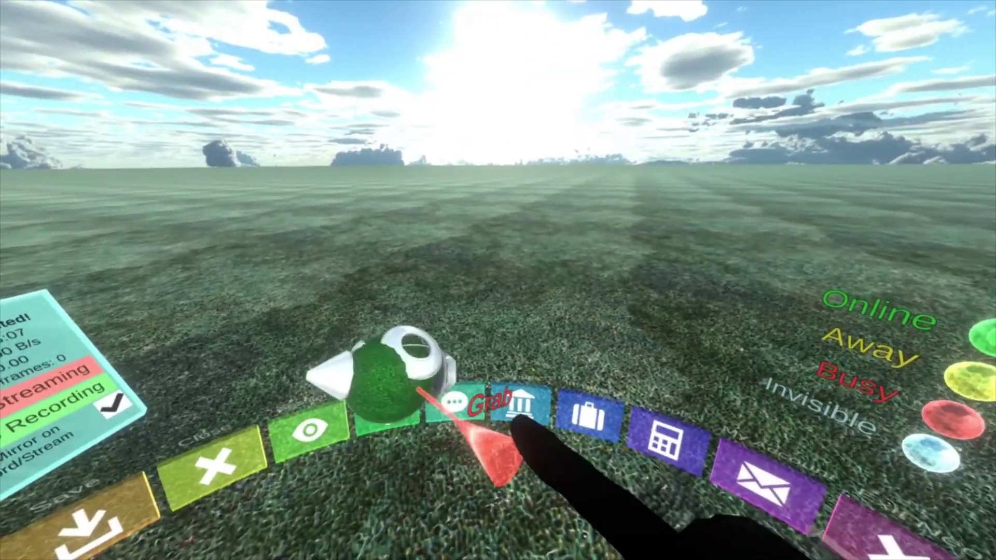
Step: Load the bright green grass orb into the material tool, apply it to the floor and close the dashboard
click(483, 333)
click(456, 253)
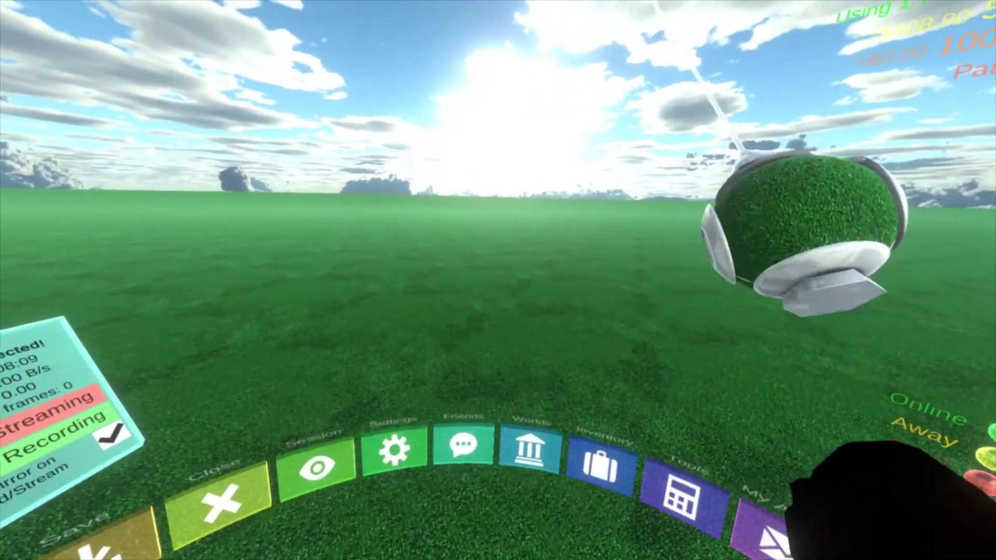
key(Escape)
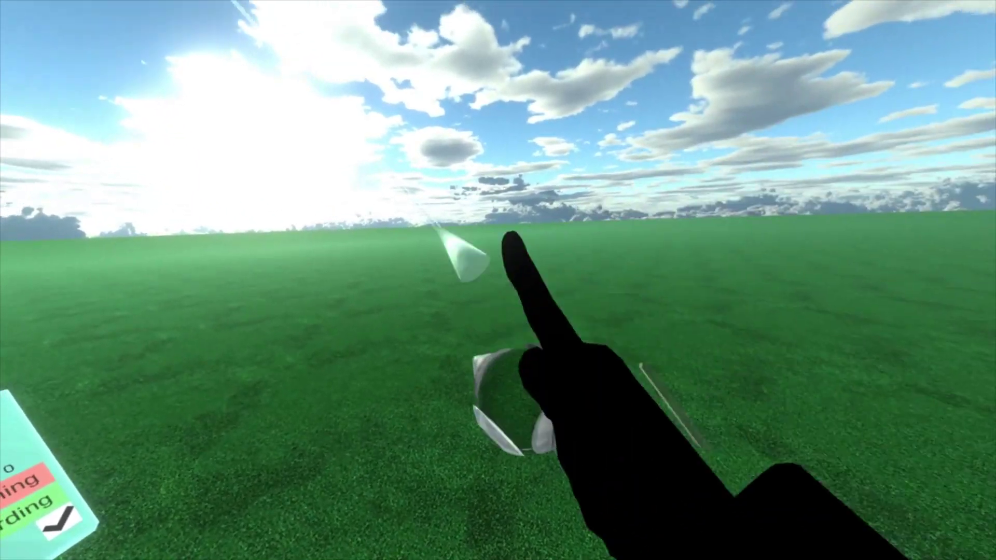
Step: Destroy the leftover material tool together with its grass orb
key(t)
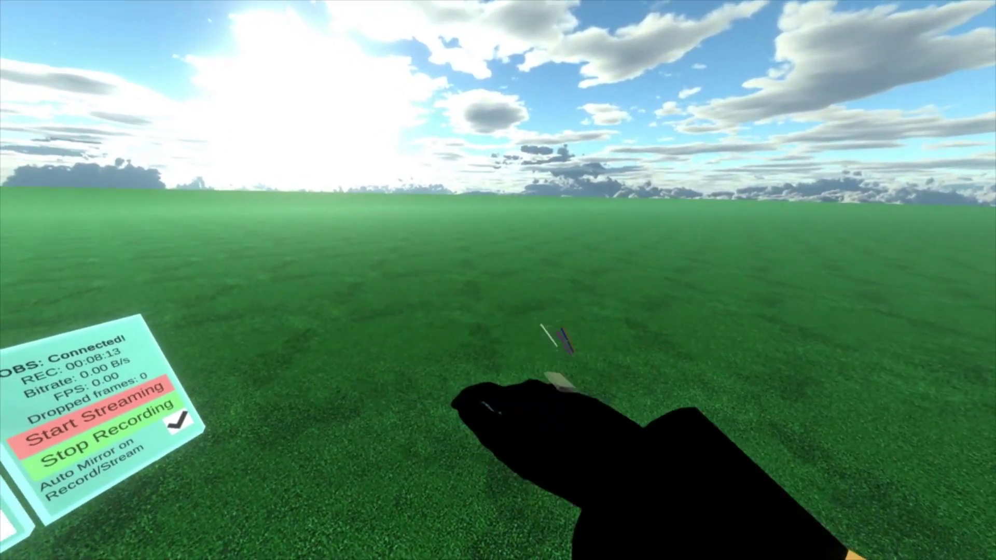
key(t)
click(550, 294)
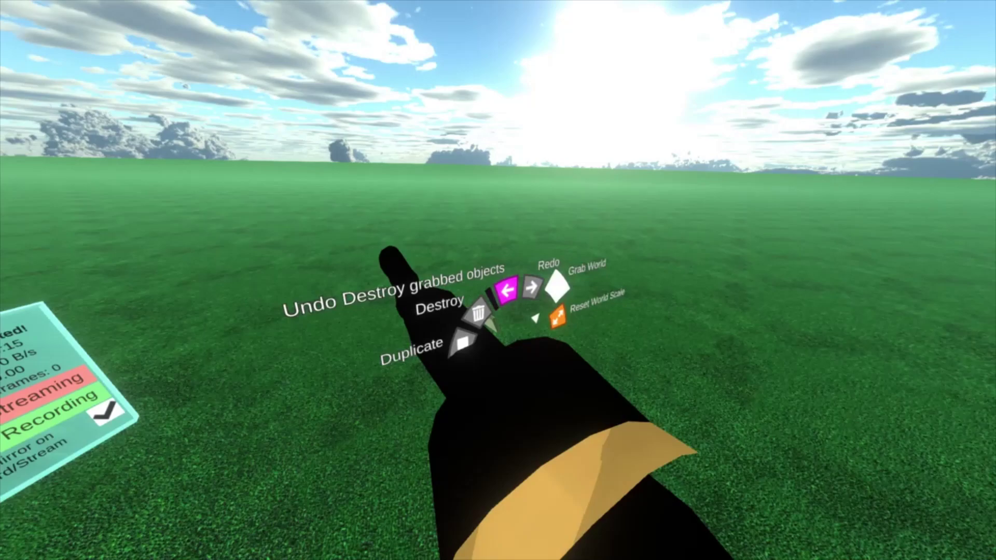
Step: Start a Save As of the world to produce the Tutorial World save orb
key(t)
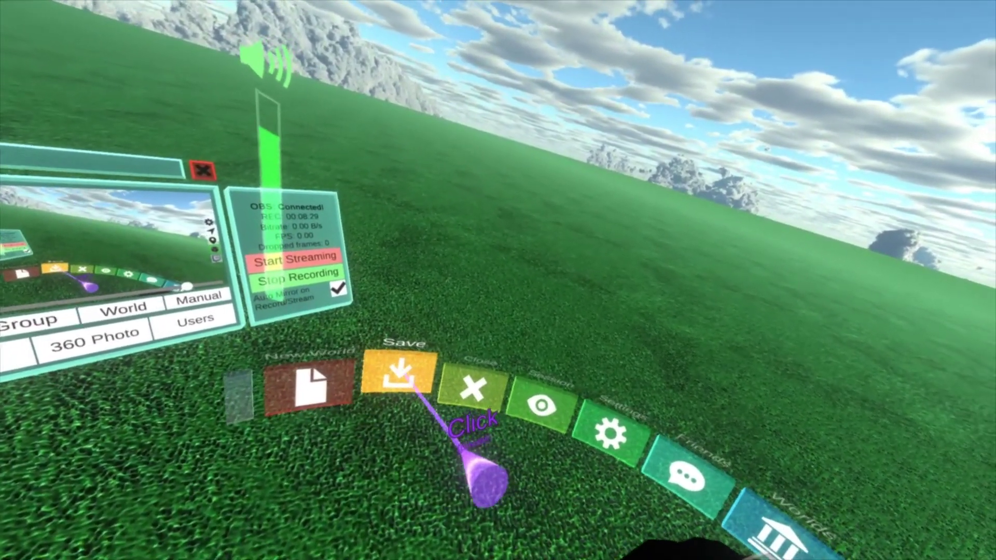
click(393, 389)
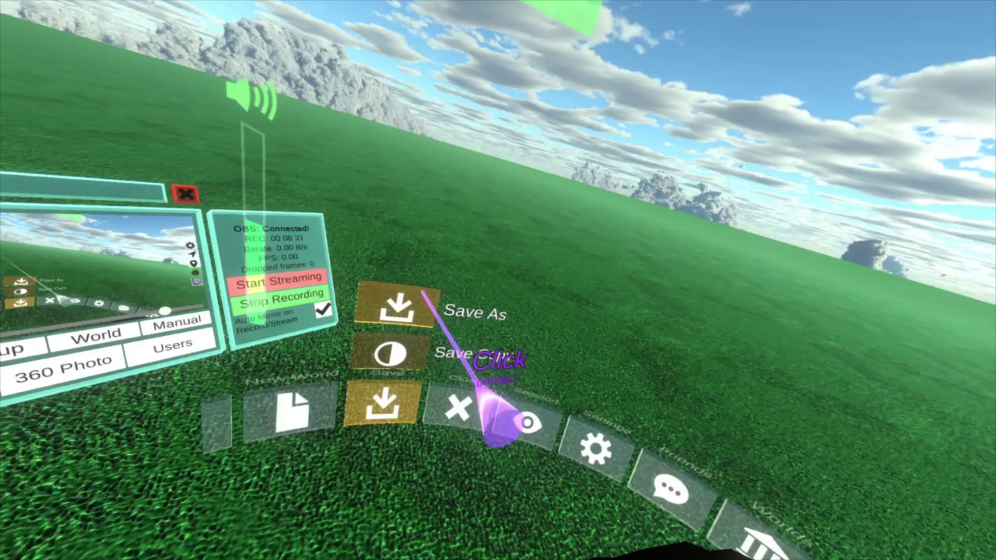
click(410, 349)
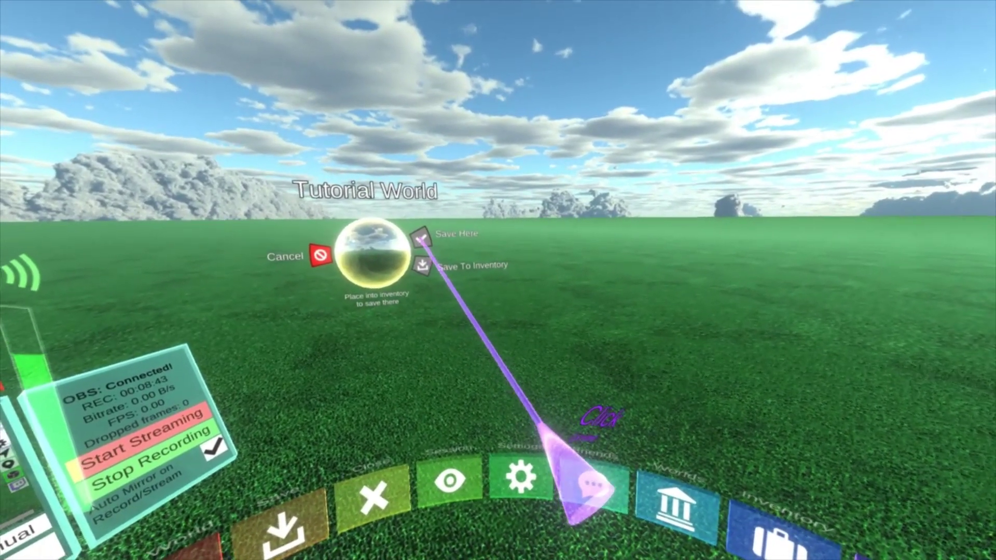
click(414, 249)
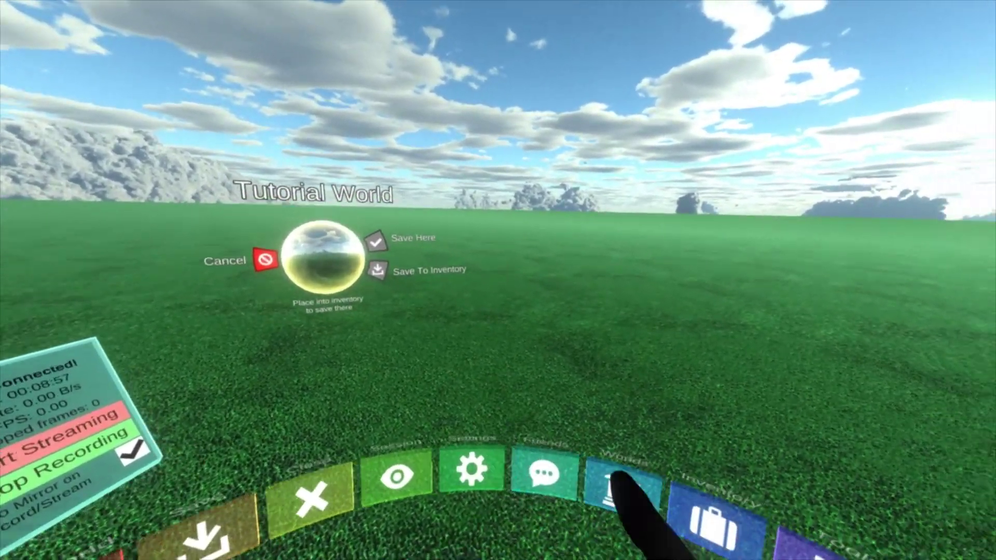
Step: Open the worlds folder in the inventory and save the Tutorial World orb there
click(716, 519)
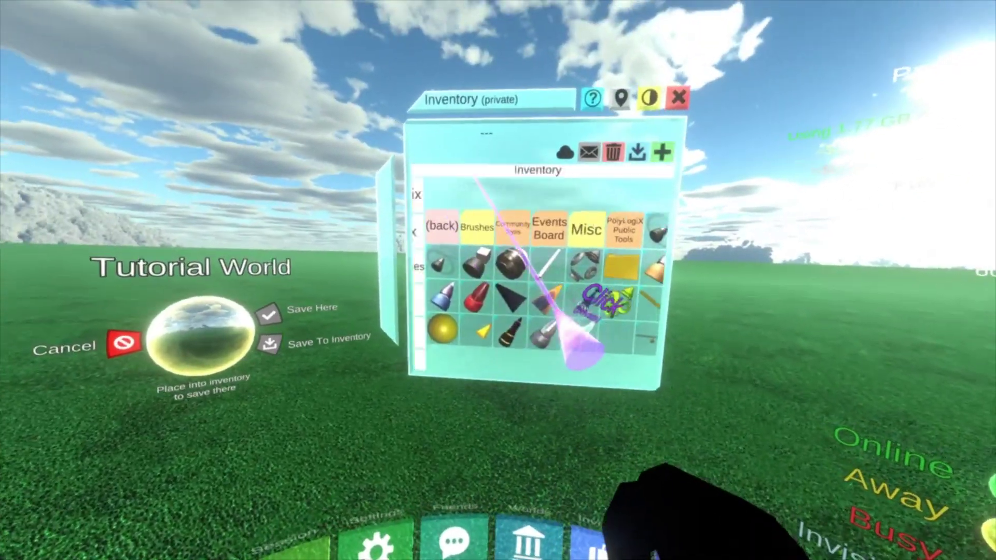
double_click(416, 267)
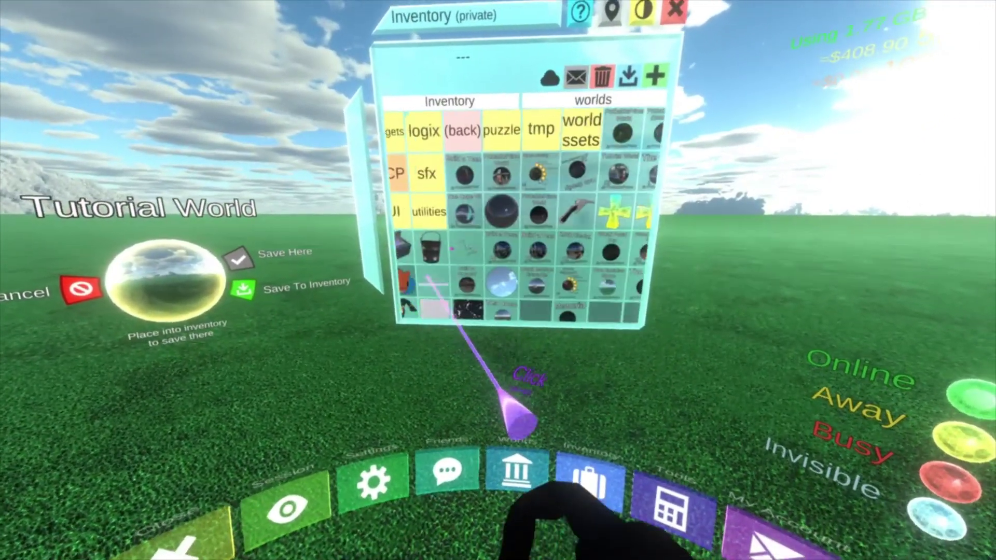
drag(529, 297, 581, 174)
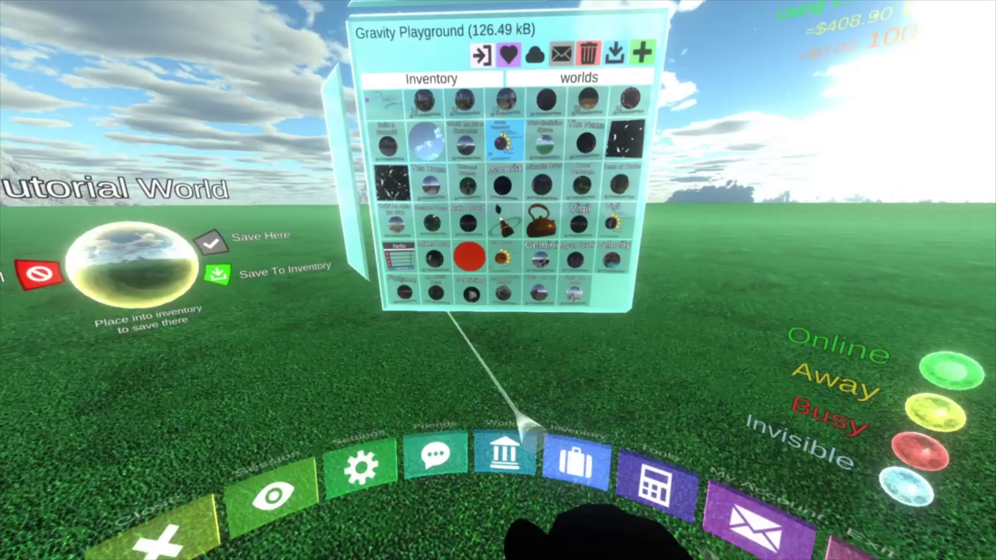
drag(467, 153, 495, 336)
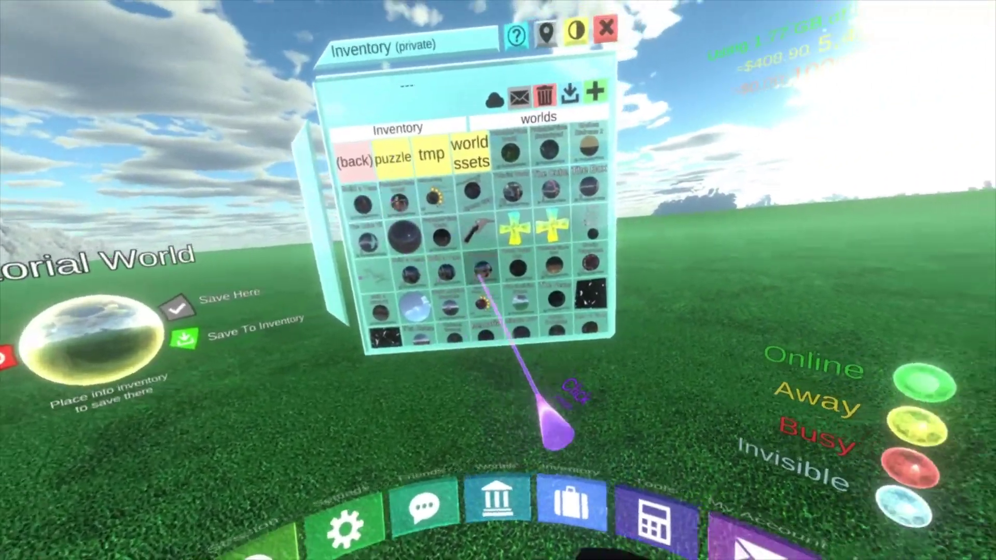
drag(605, 293, 610, 169)
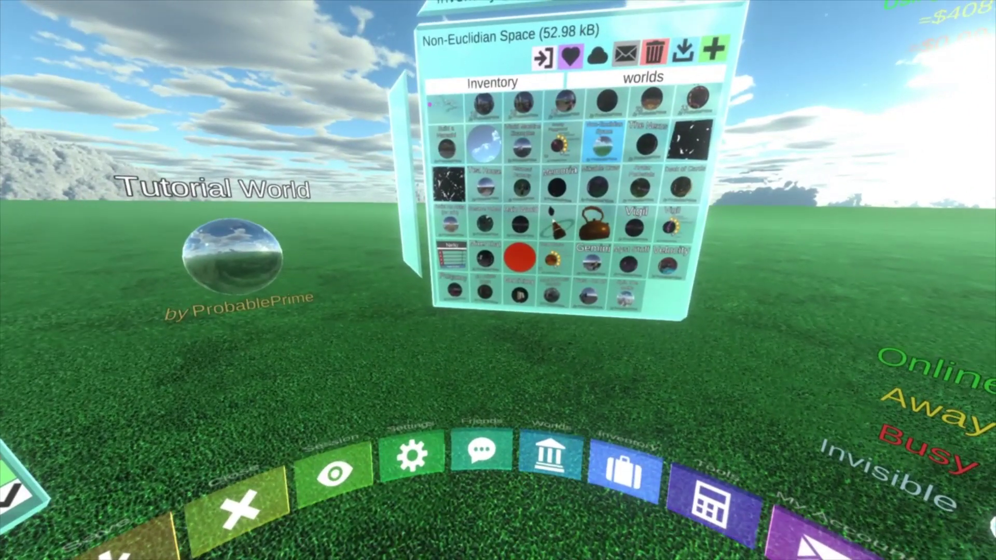
Step: Find the saved Tutorial World at the end of the worlds folder and select it
scroll(555, 208, up, 3)
drag(580, 284, 587, 147)
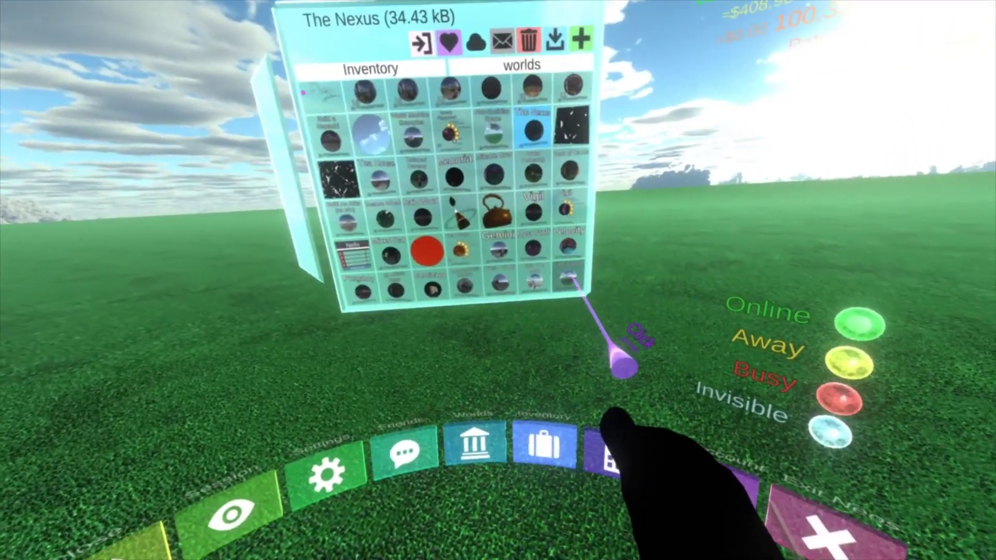
click(574, 288)
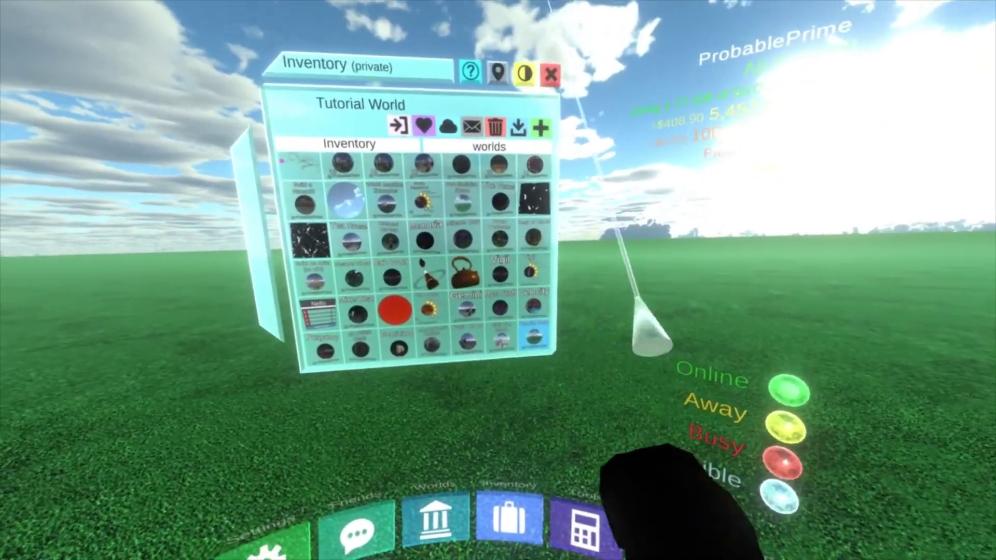
Step: Spawn the Tutorial World orb from the worlds folder into the world, close the inventory and destroy the orb
double_click(534, 337)
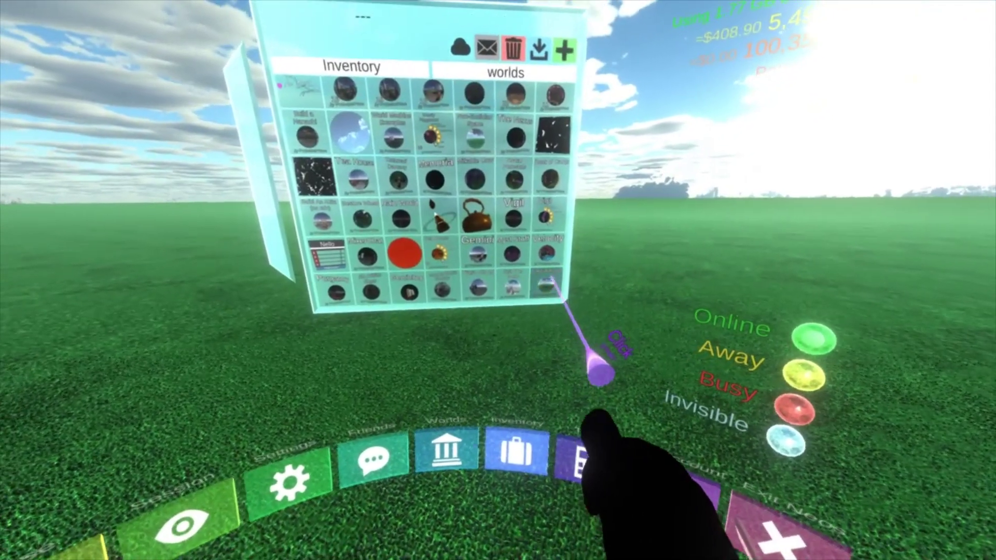
click(550, 74)
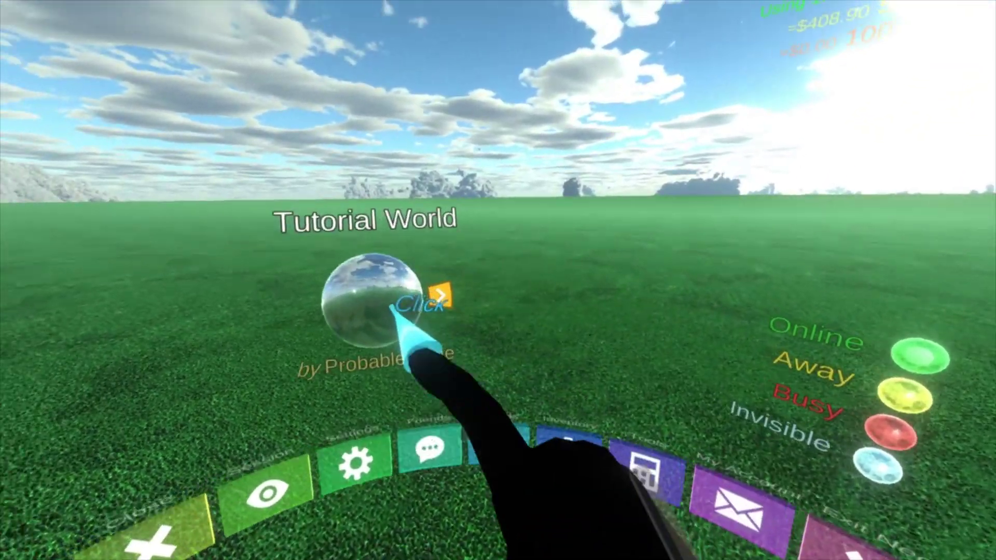
right_click(478, 321)
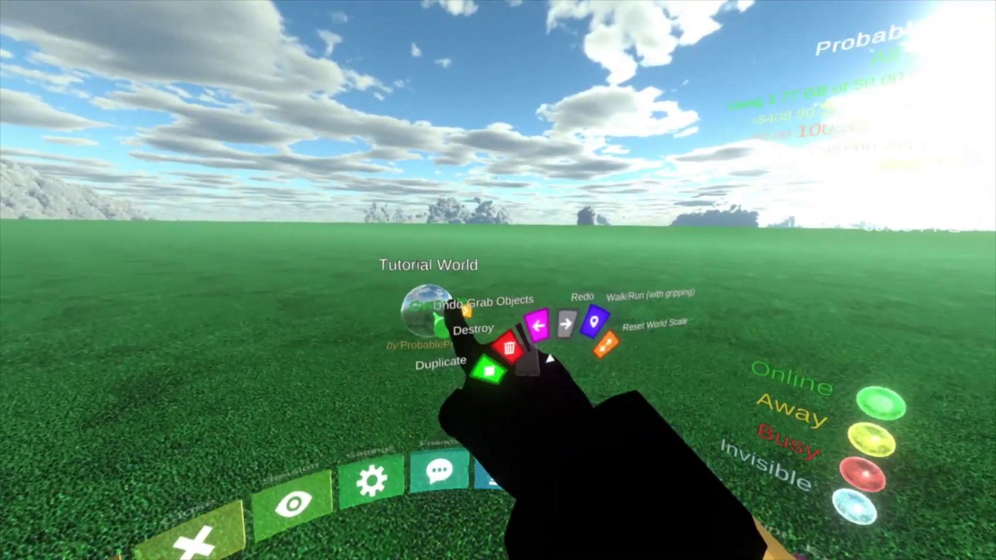
click(467, 286)
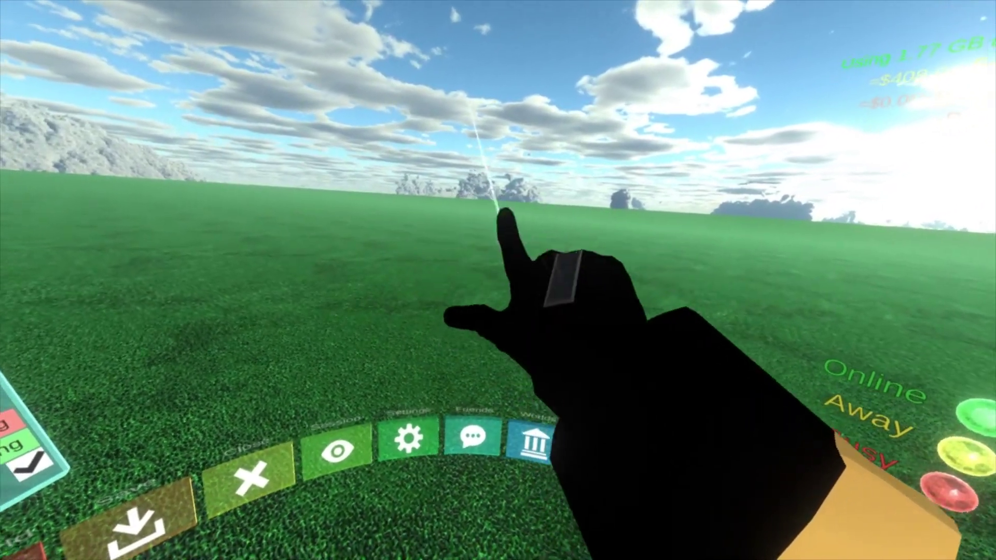
Step: Close and save Tutorial World, and spawn its saved orb from the inventory's worlds folder in the home space
click(424, 369)
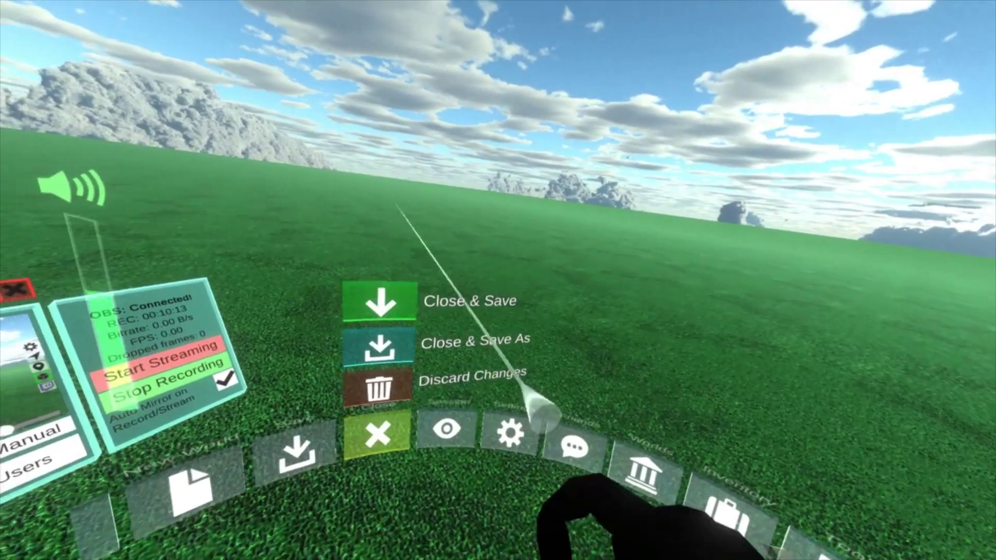
click(385, 300)
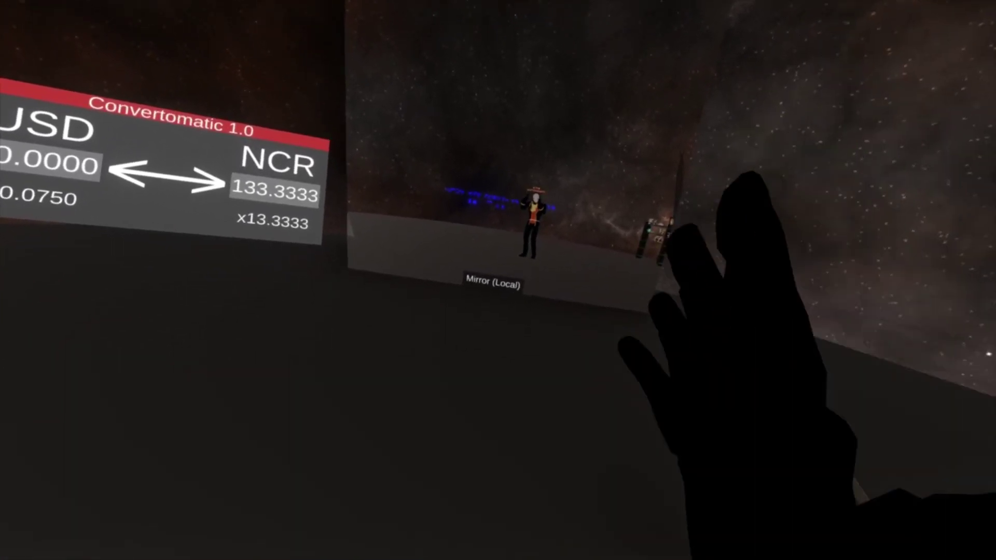
click(583, 393)
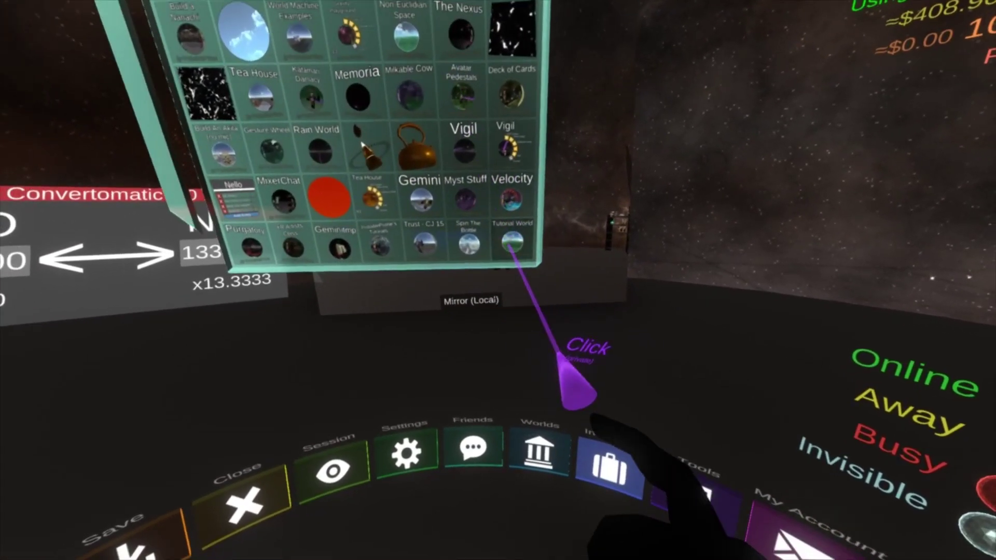
click(511, 242)
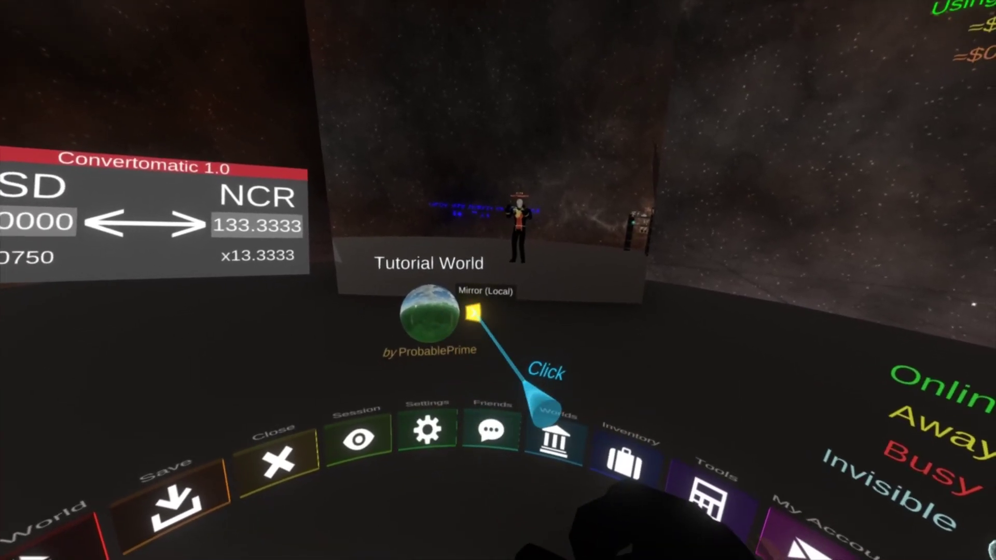
Step: Start a new Tutorial World session from the orb, limiting who can join to Nobody / Invited Users
click(474, 313)
click(444, 276)
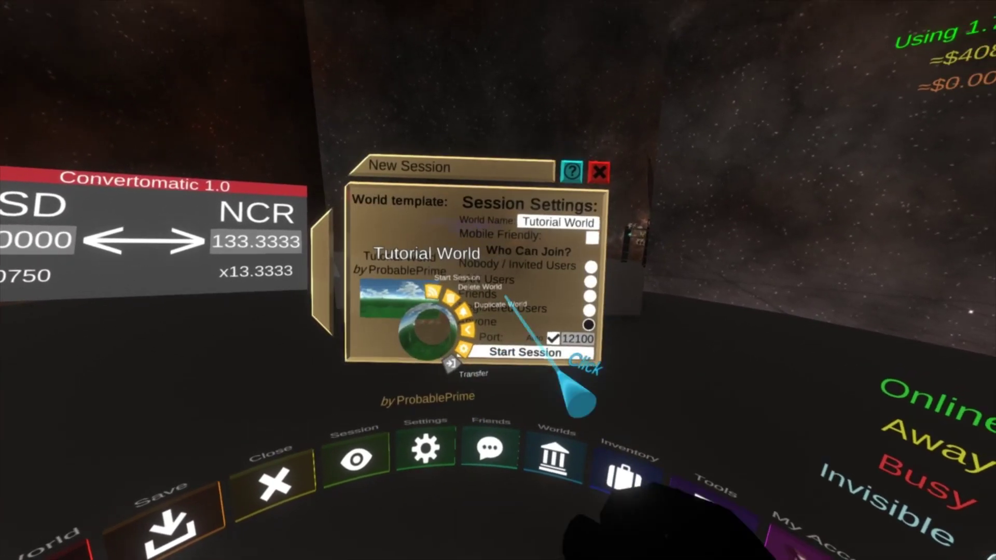
click(590, 267)
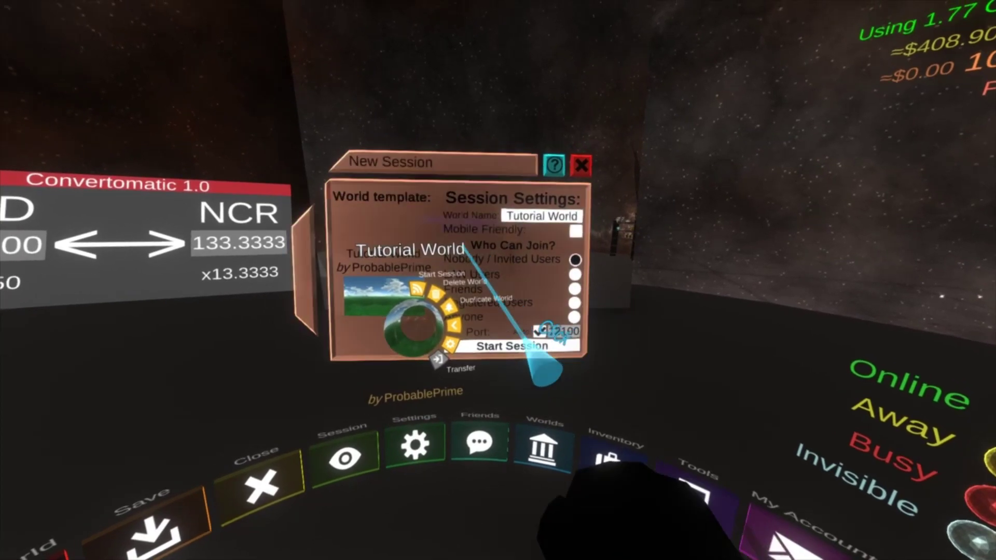
click(512, 346)
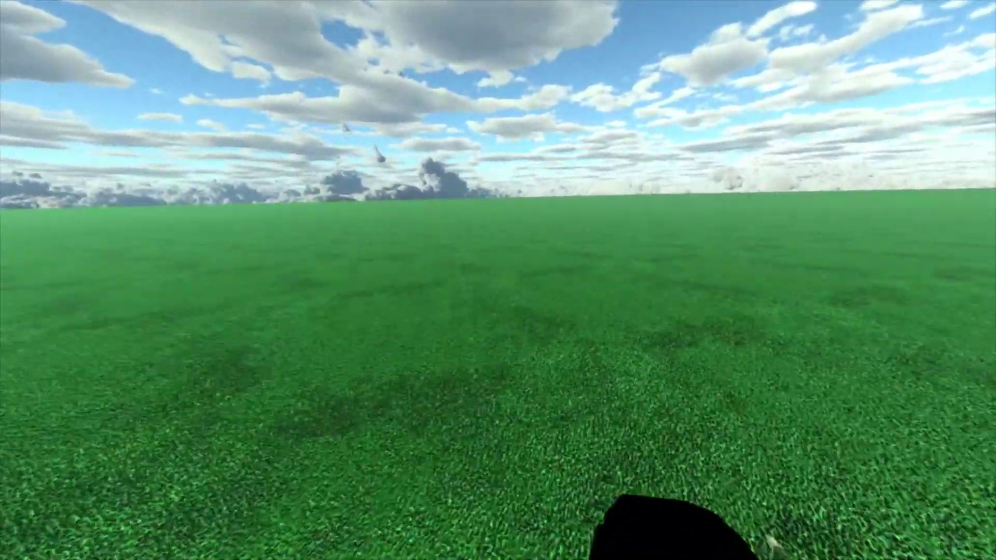
Step: Spawn the conifer from the Trees folder under Neos Essentials, 3D Models, Nature, and stand it on the grass
click(518, 411)
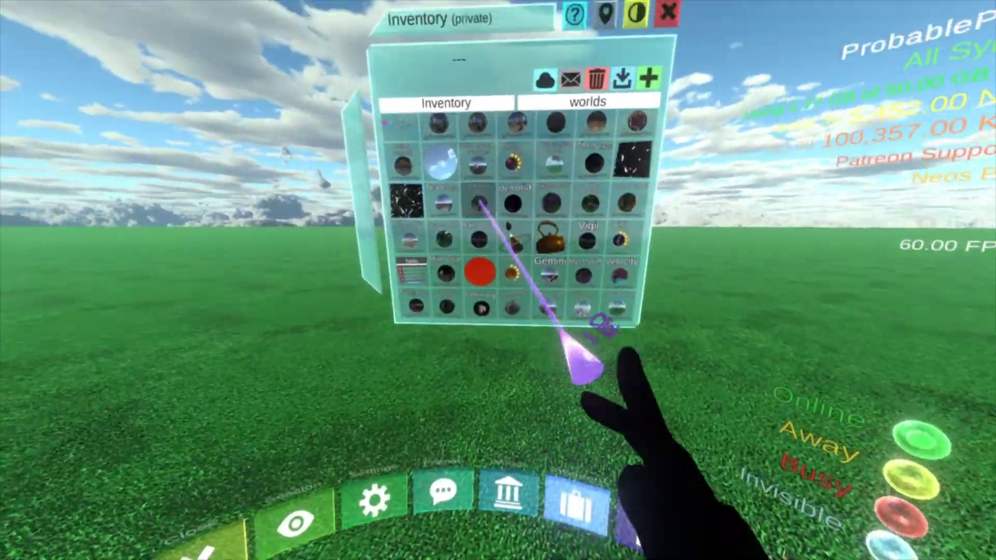
click(503, 194)
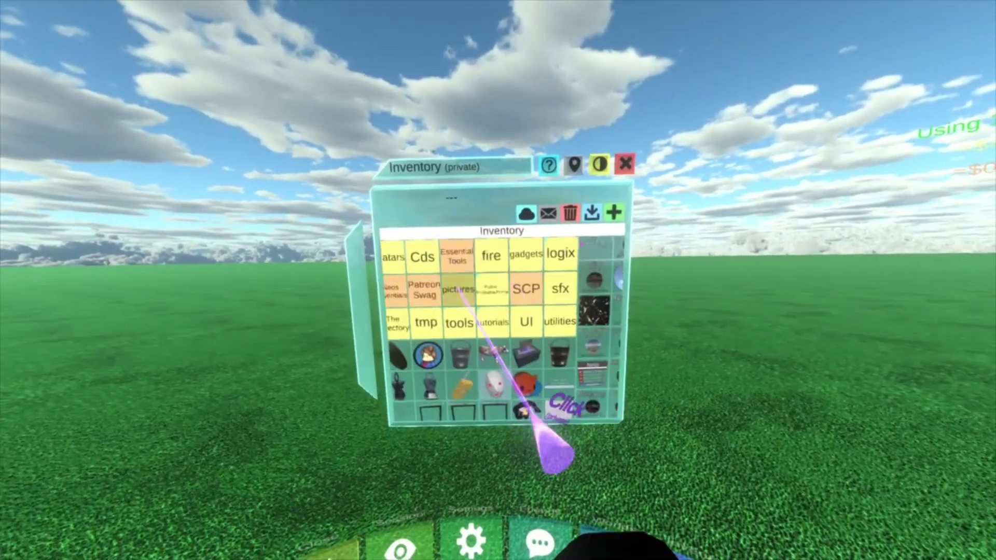
click(434, 282)
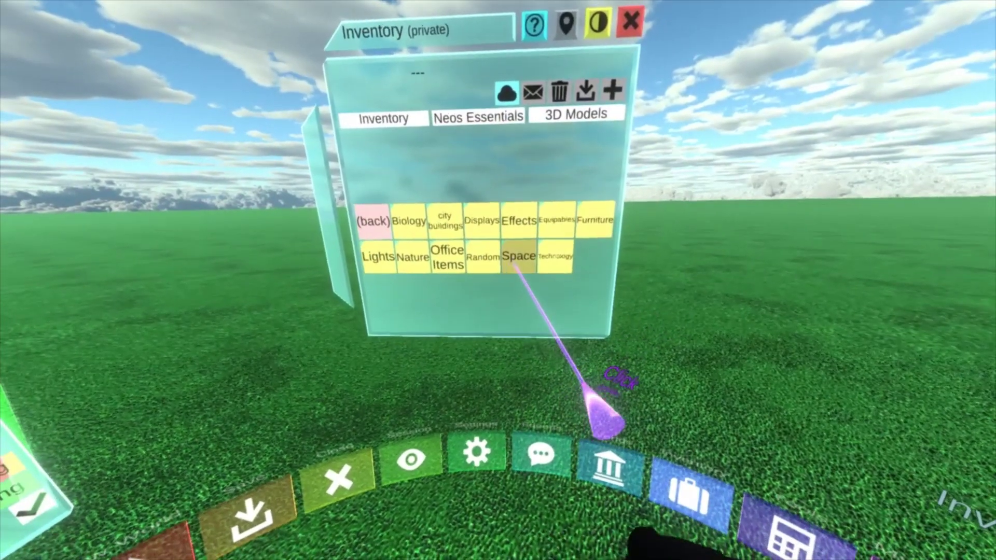
click(413, 257)
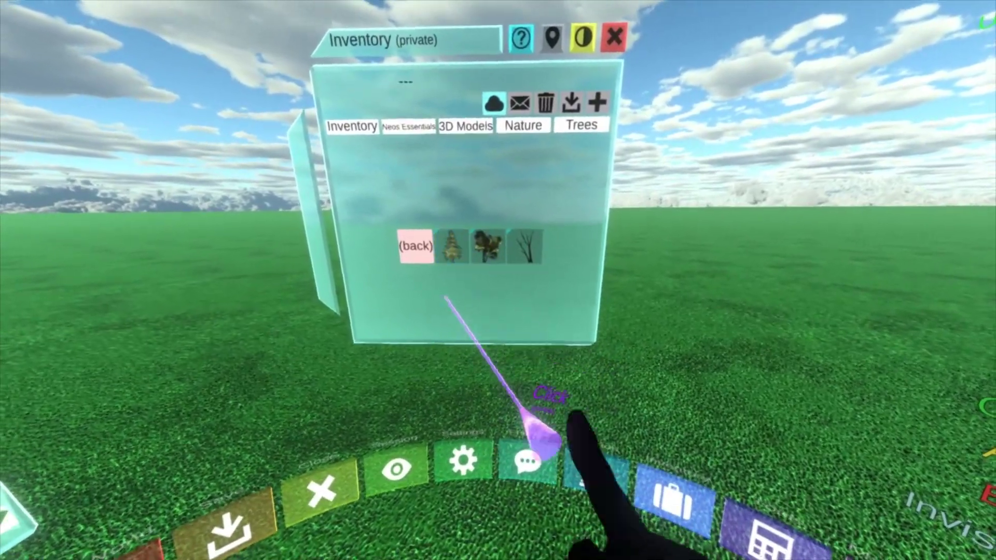
click(452, 246)
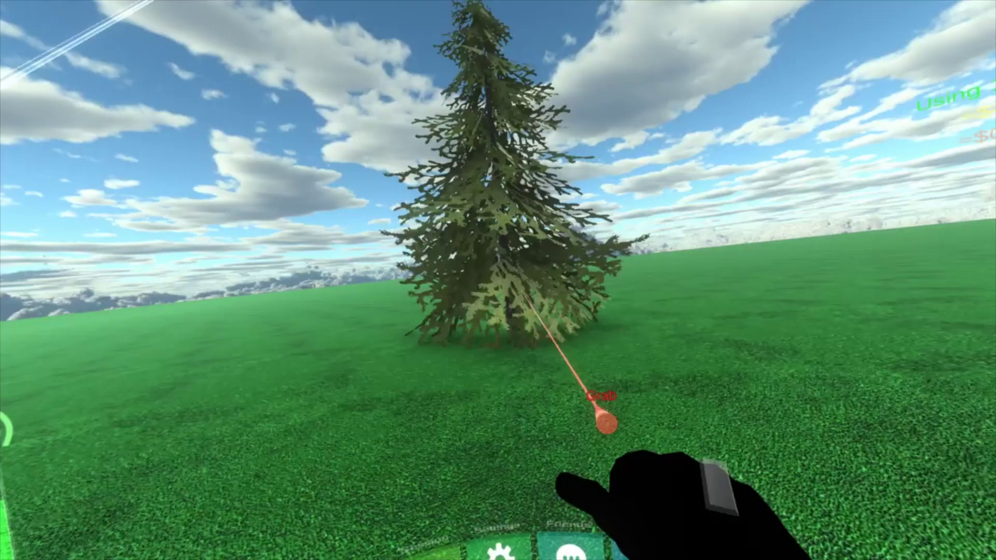
Step: Duplicate the conifer several times and arrange the copies in a curved row around the clearing
right_click(466, 244)
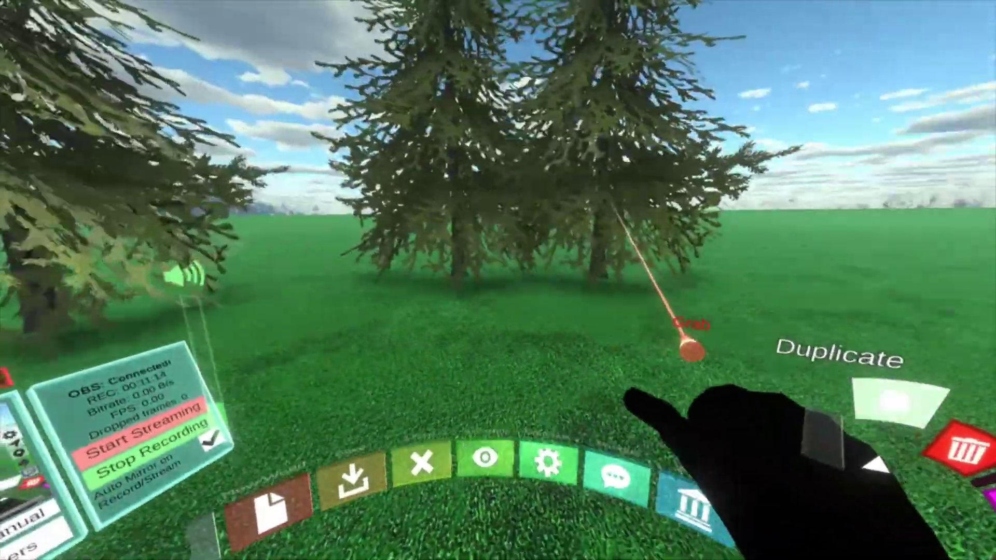
click(908, 412)
click(505, 345)
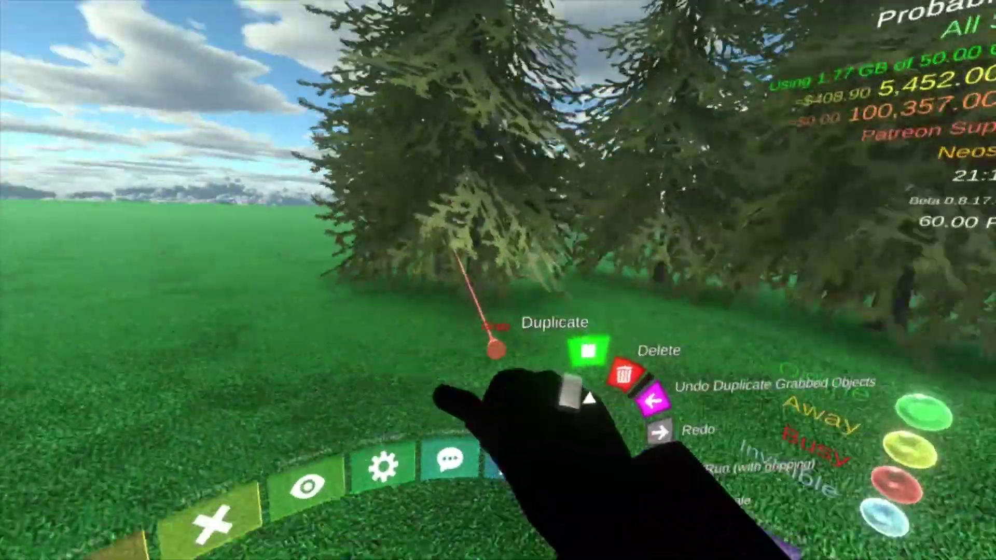
right_click(534, 247)
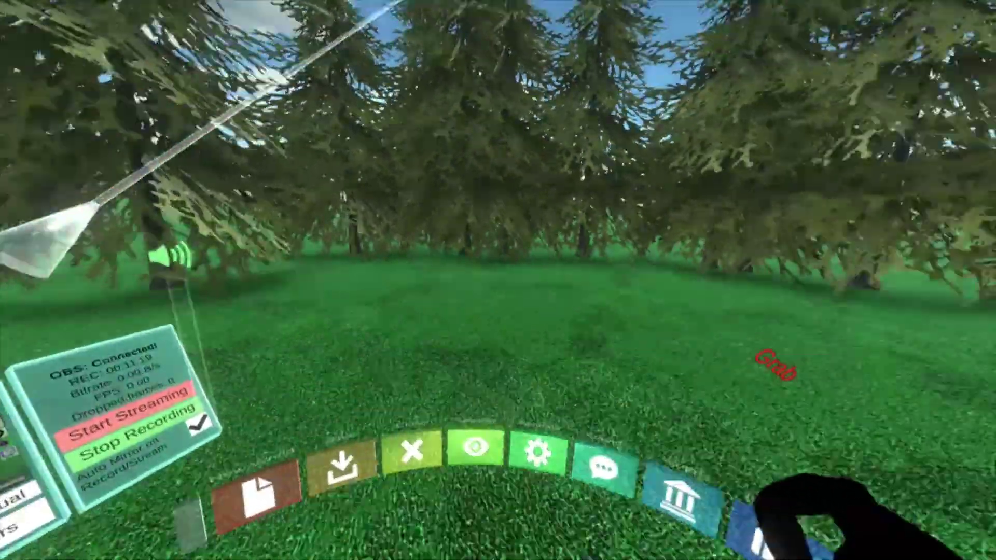
Step: Add a leafy tree and a bare tree near the conifers, and place the wooden table with bench from the Furniture folder in the clearing
click(578, 410)
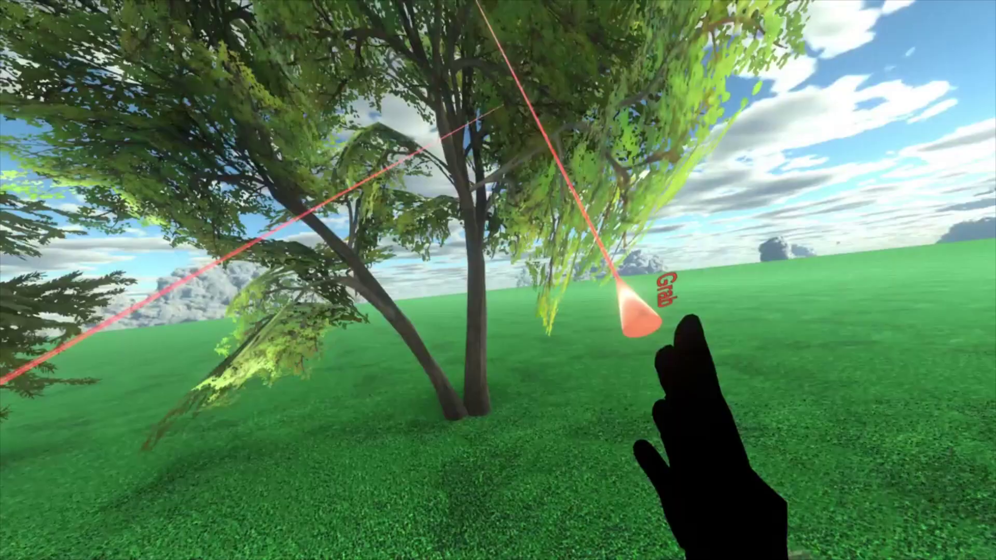
key(t)
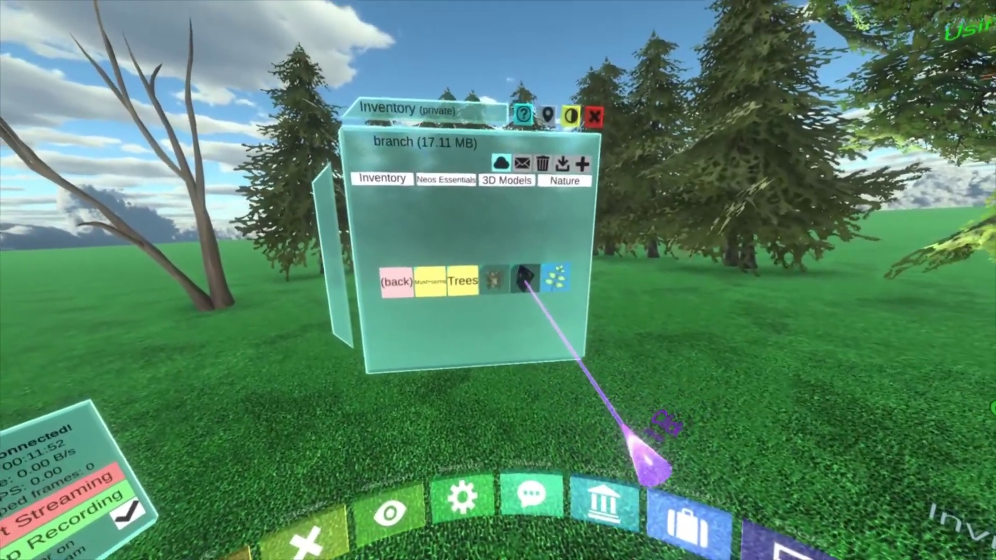
click(525, 281)
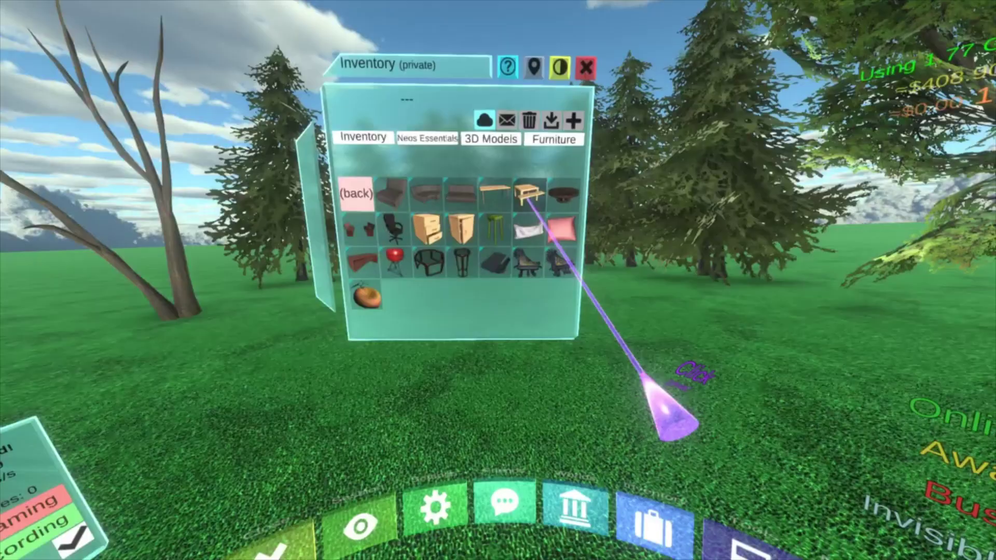
click(524, 189)
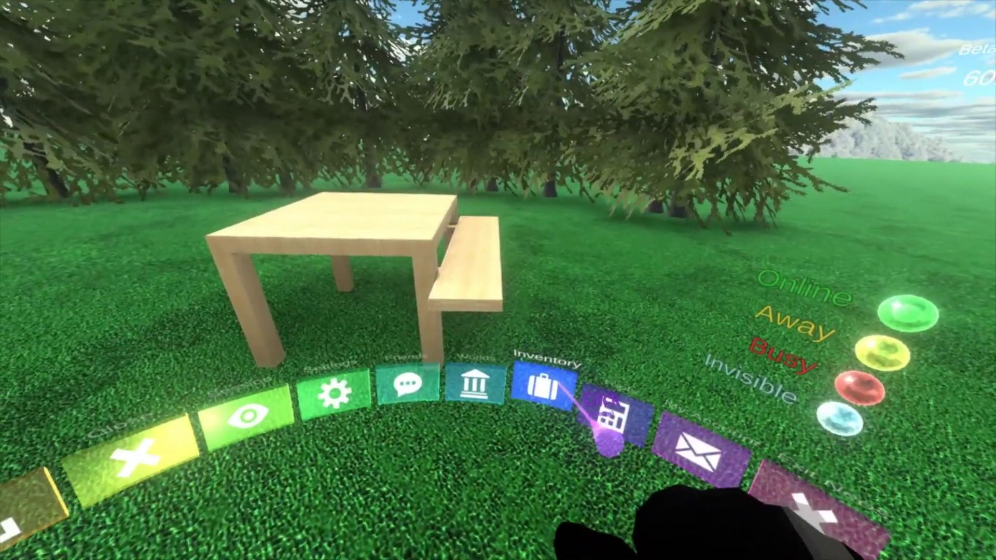
Step: Spawn a chocolate cake and a mug of coffee from the 3D Models food folder and place them on the wooden table
click(544, 386)
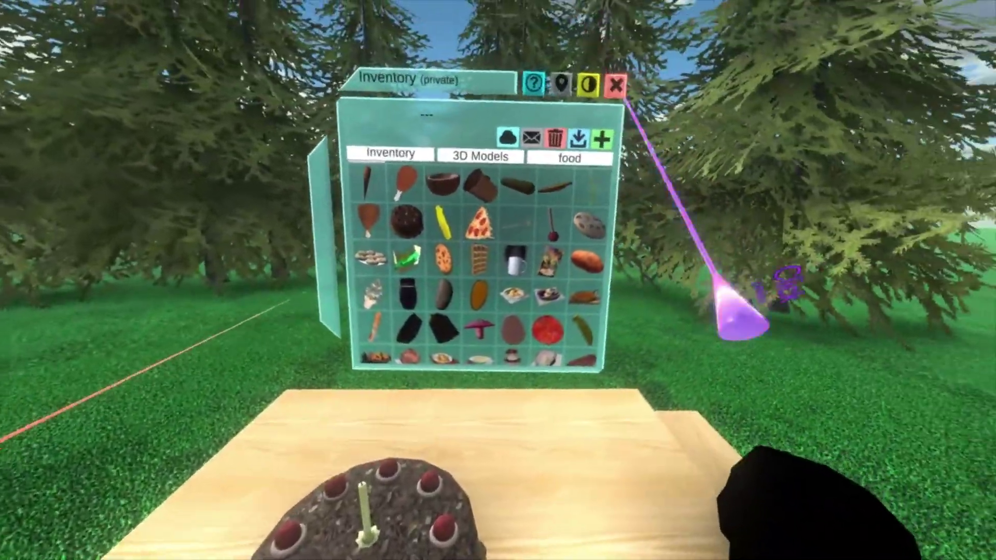
click(616, 83)
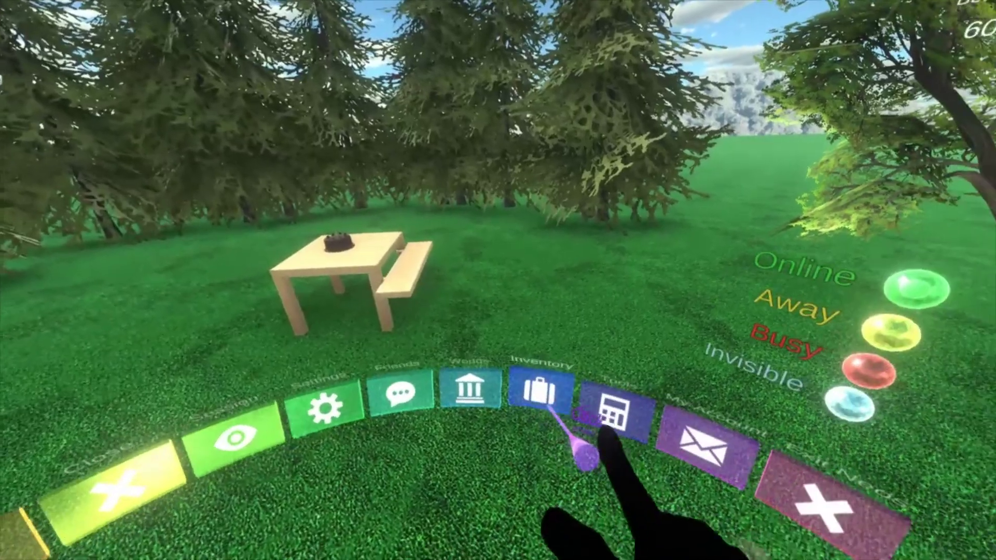
click(568, 388)
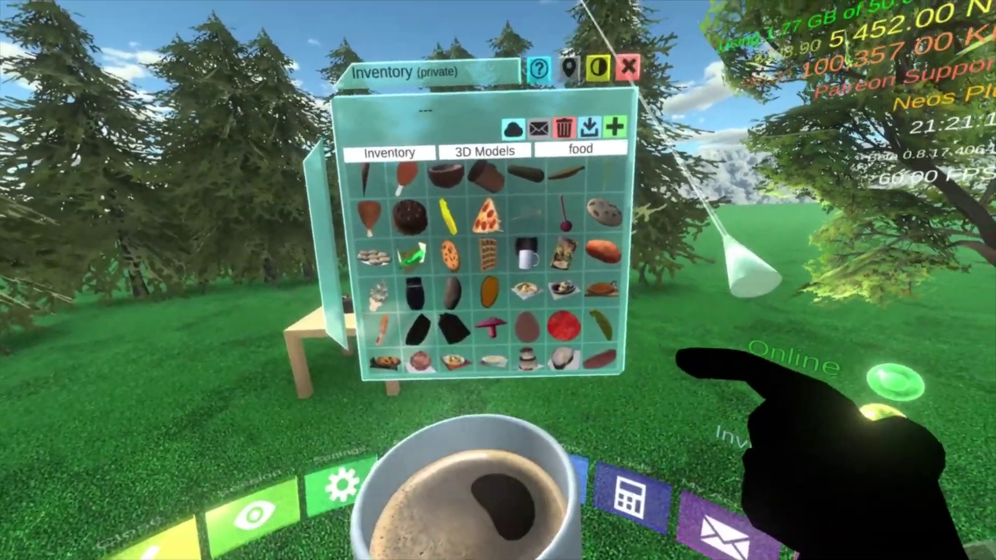
click(628, 67)
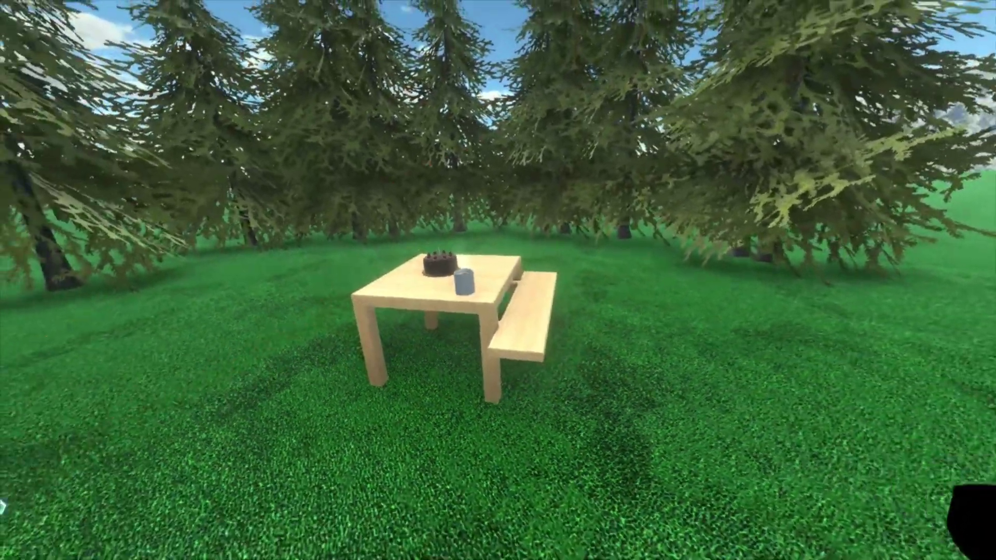
Step: Save the furnished Tutorial World over its existing saved version
key(Escape)
click(396, 400)
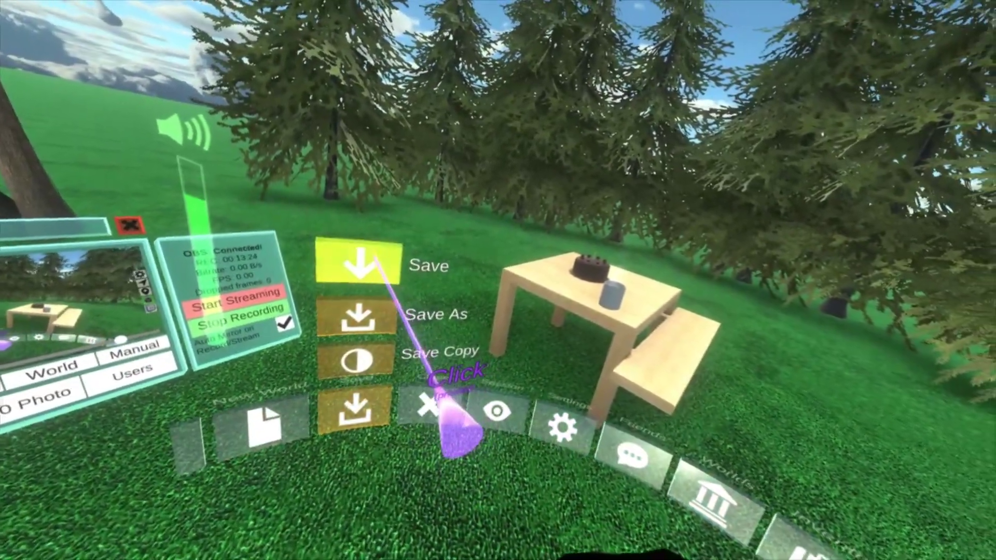
click(385, 275)
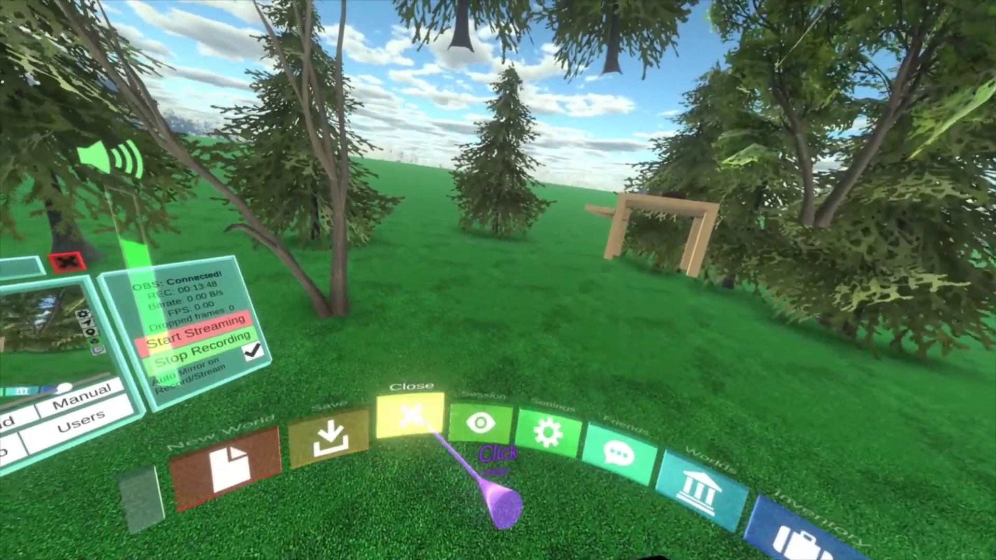
Step: Close Tutorial World and return to the home space
click(413, 417)
click(413, 356)
click(411, 347)
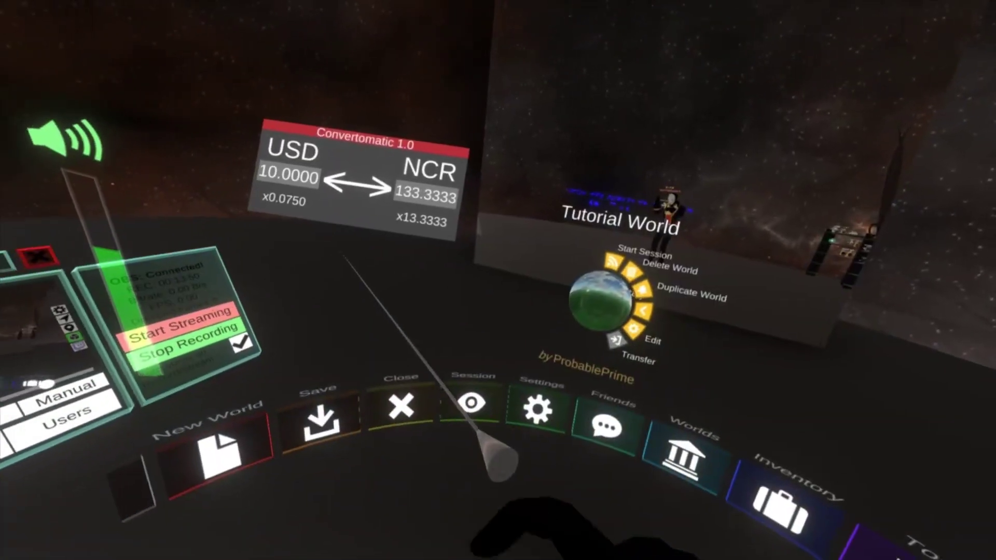
Step: Start another session of the saved Tutorial World from its orb, with joining limited to Nobody / Invited Users
key(Escape)
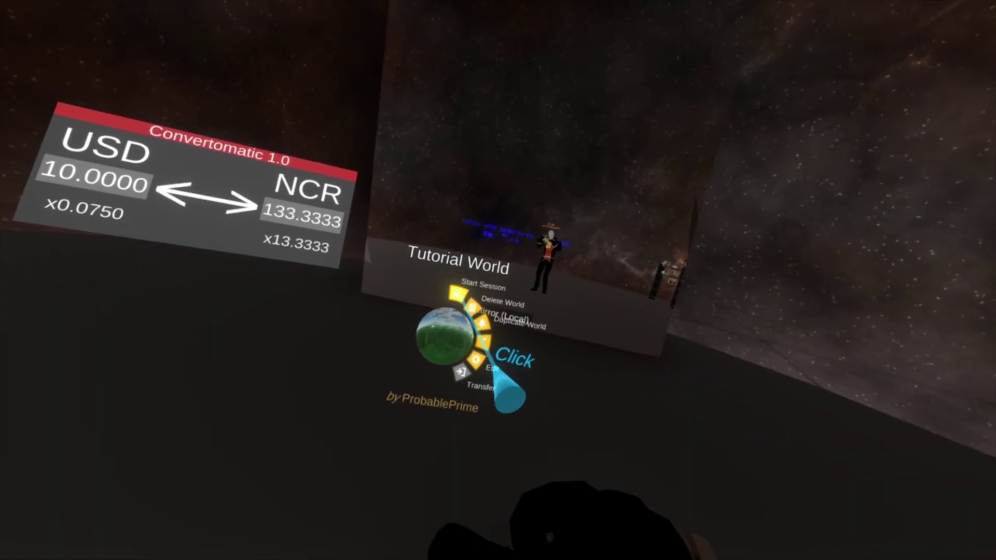
click(457, 294)
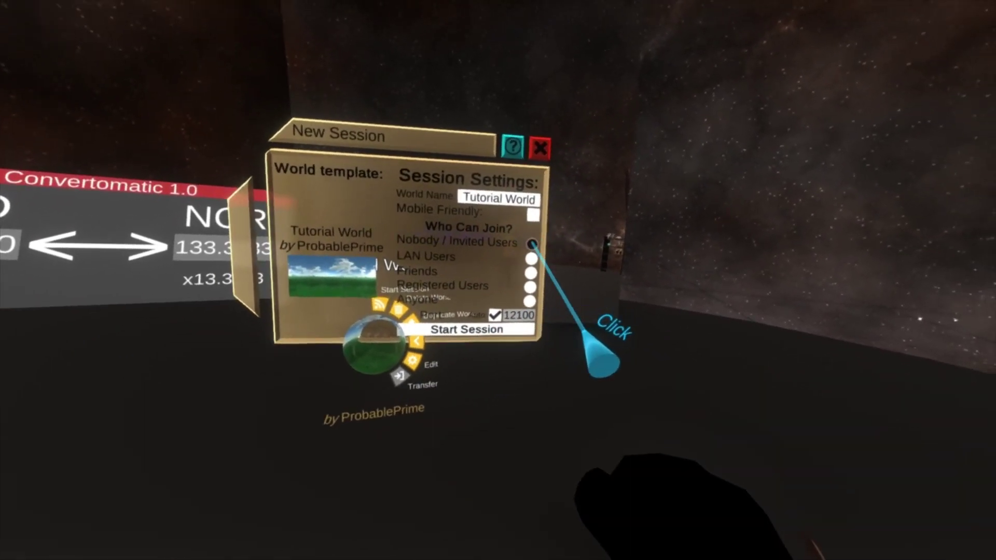
click(467, 329)
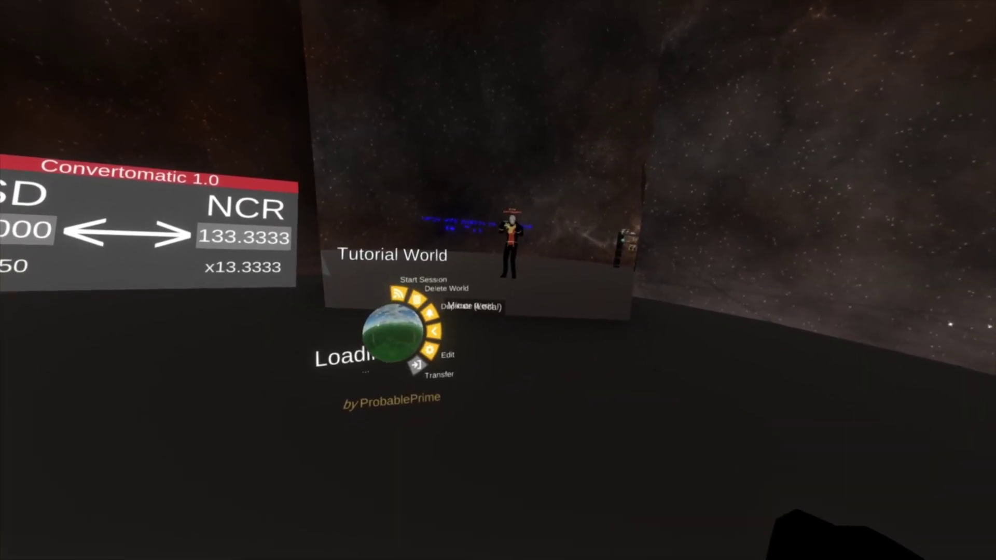